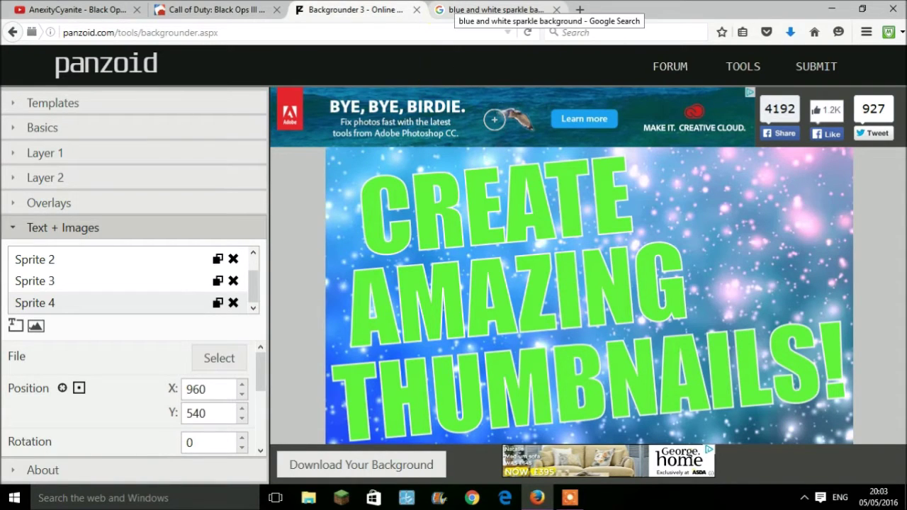
# Search Google for 'panzoid backgrounder' in a new tab and open the Backgrounder 3 result
pyautogui.click(468, 10)
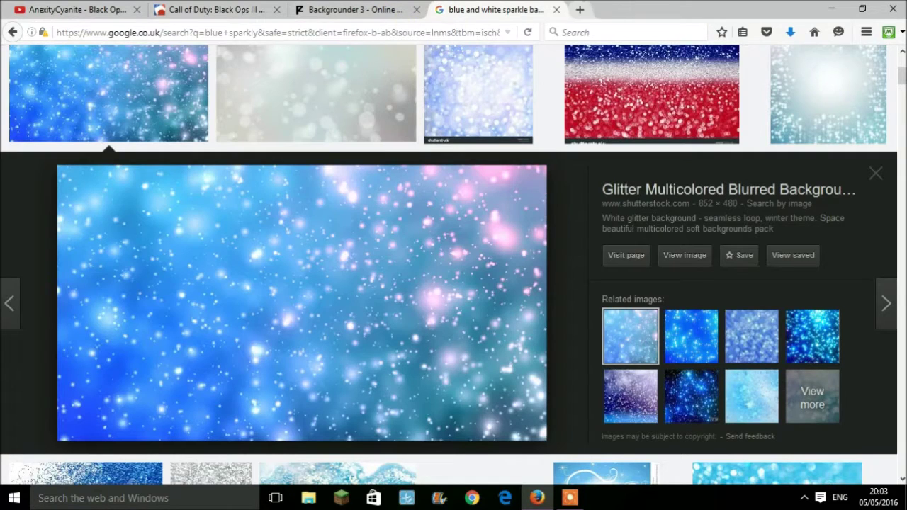
pyautogui.click(580, 9)
pyautogui.write('panzoid.com/')
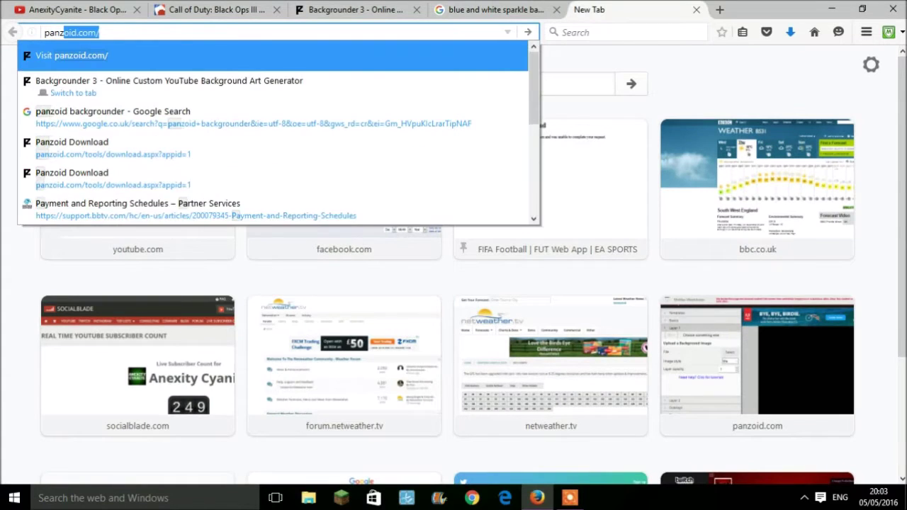
pyautogui.click(309, 89)
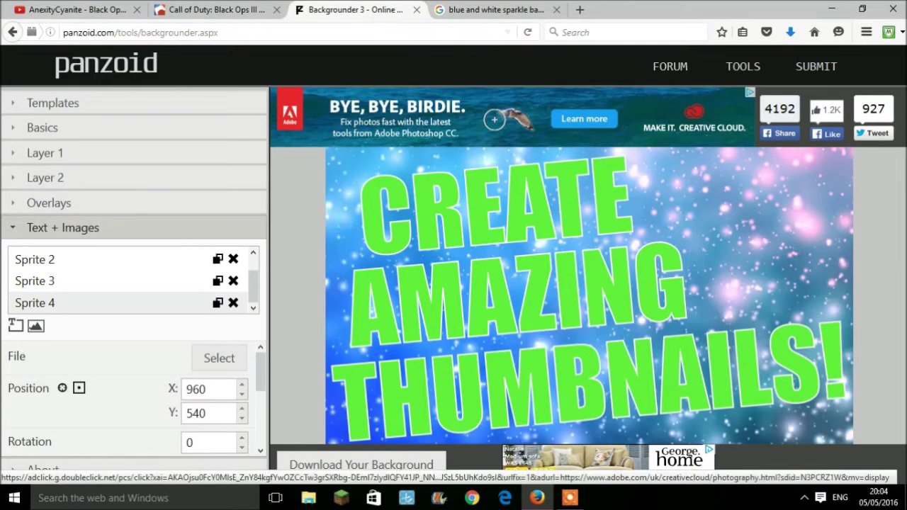
pyautogui.hotkey('ctrl', 't')
pyautogui.write('panzoid.com/')
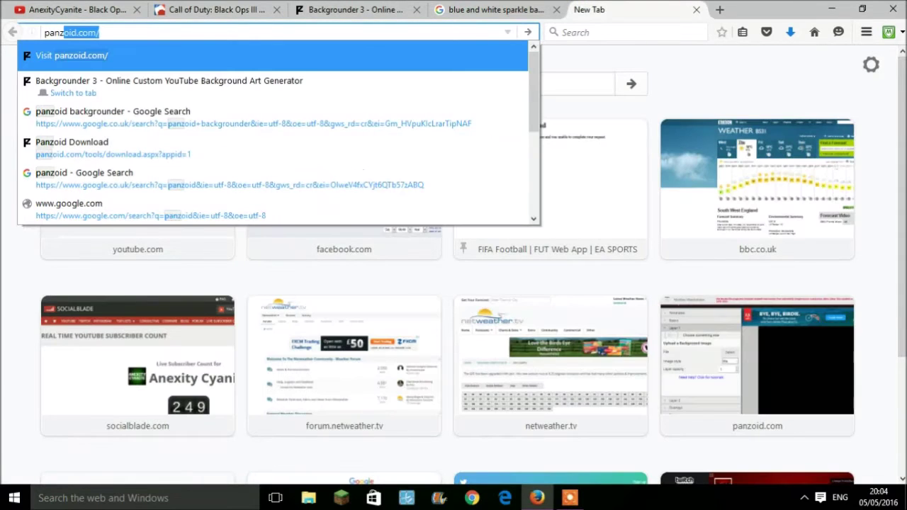
pyautogui.click(145, 119)
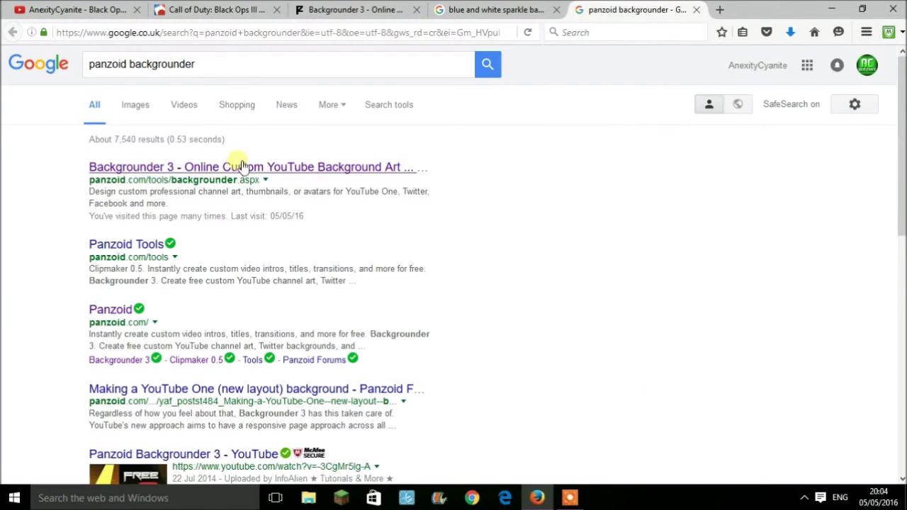
pyautogui.click(241, 166)
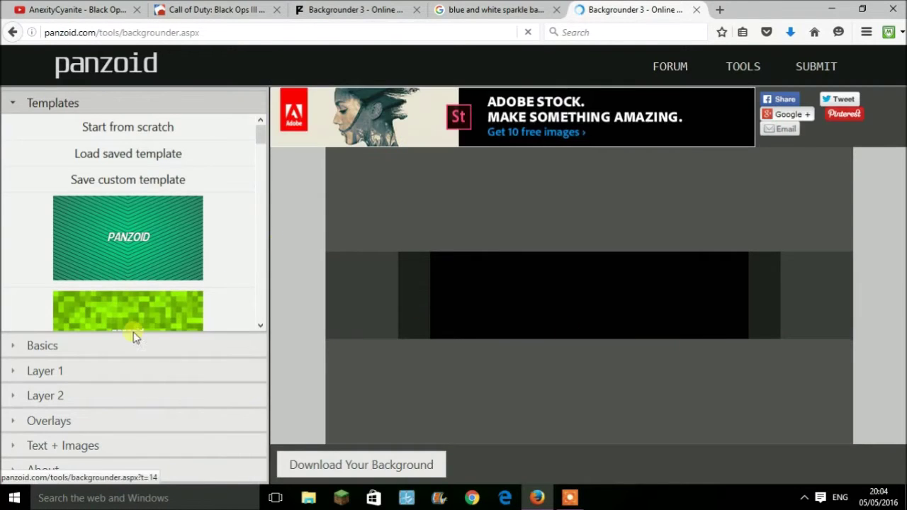
# Set the project type to YouTube Thumbnail in the Basics settings
pyautogui.click(134, 346)
pyautogui.click(184, 152)
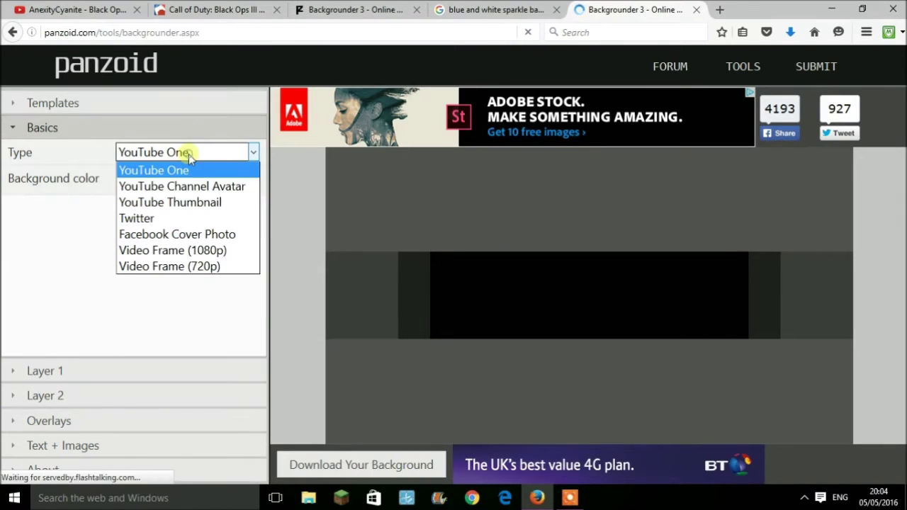
pyautogui.click(192, 202)
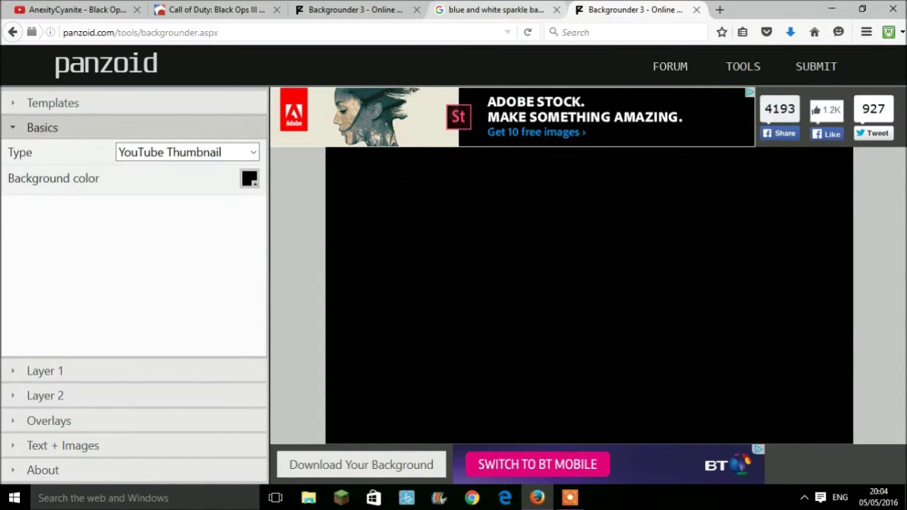
# Recheck the sparkle background image, then expand the Layer 1 settings
pyautogui.click(493, 10)
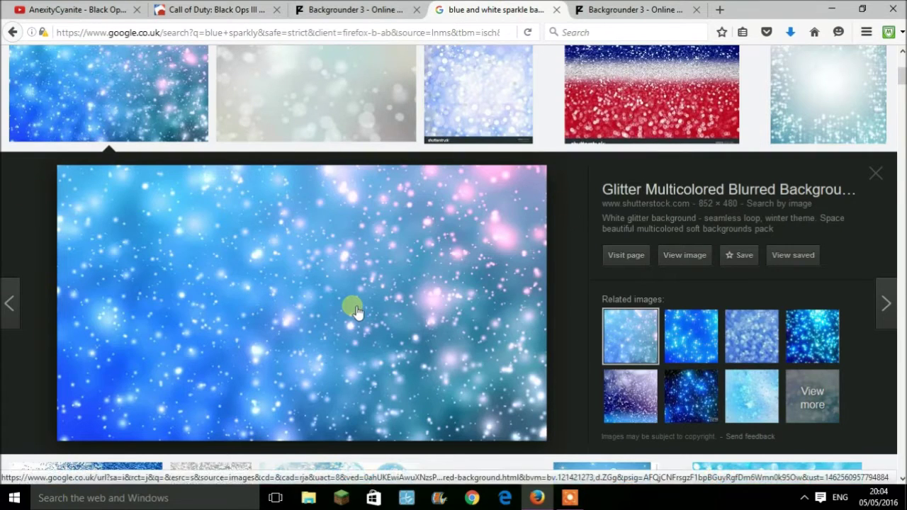
pyautogui.click(630, 10)
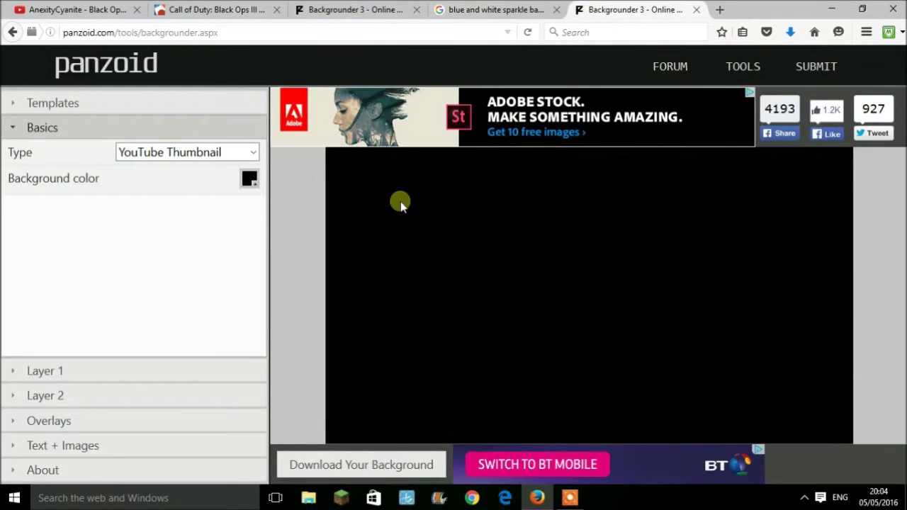
pyautogui.click(67, 374)
# Upload a background image to Layer 1 and set its image style to fill
pyautogui.click(113, 203)
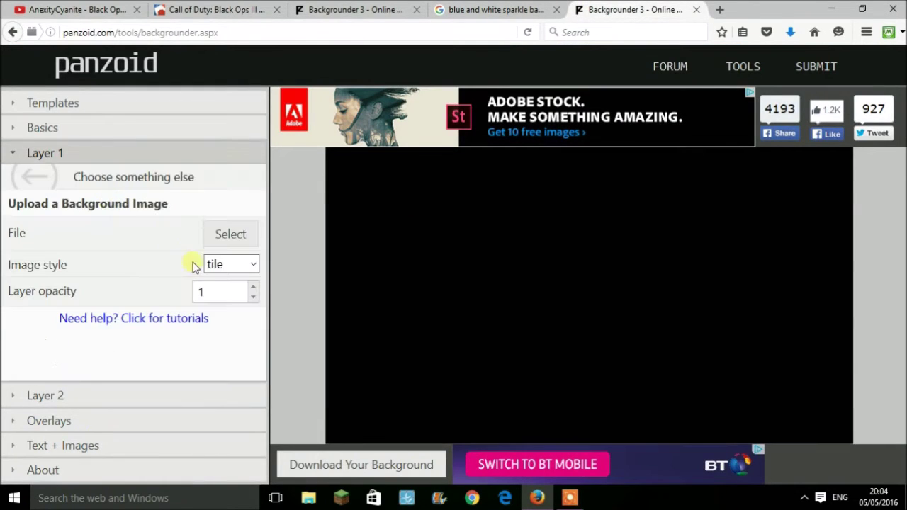
pyautogui.click(224, 241)
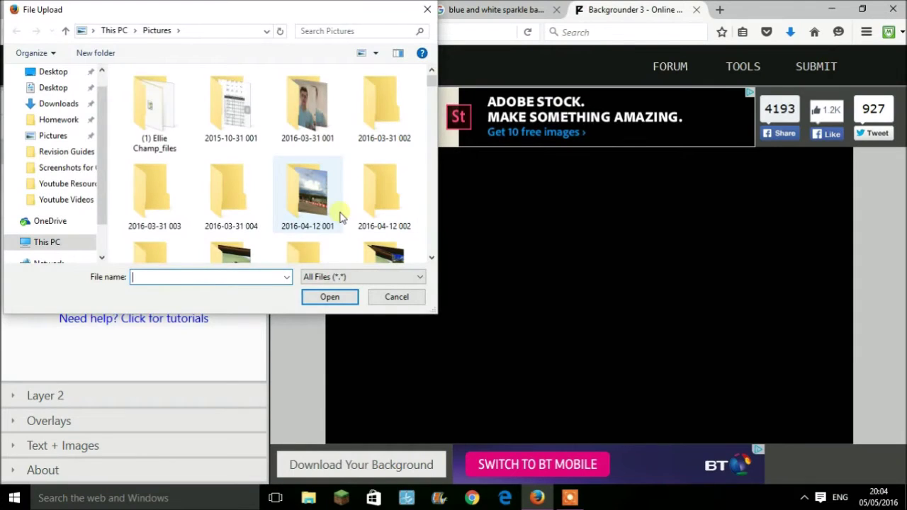
pyautogui.moveTo(430, 81); pyautogui.dragTo(434, 170)
pyautogui.scroll(2, 429, 107)
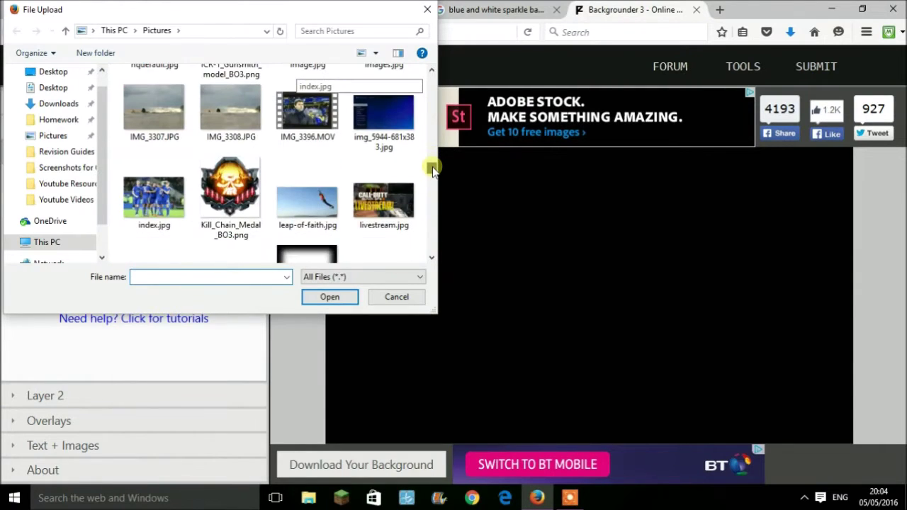
pyautogui.scroll(1, 433, 168)
pyautogui.click(383, 114)
pyautogui.click(329, 297)
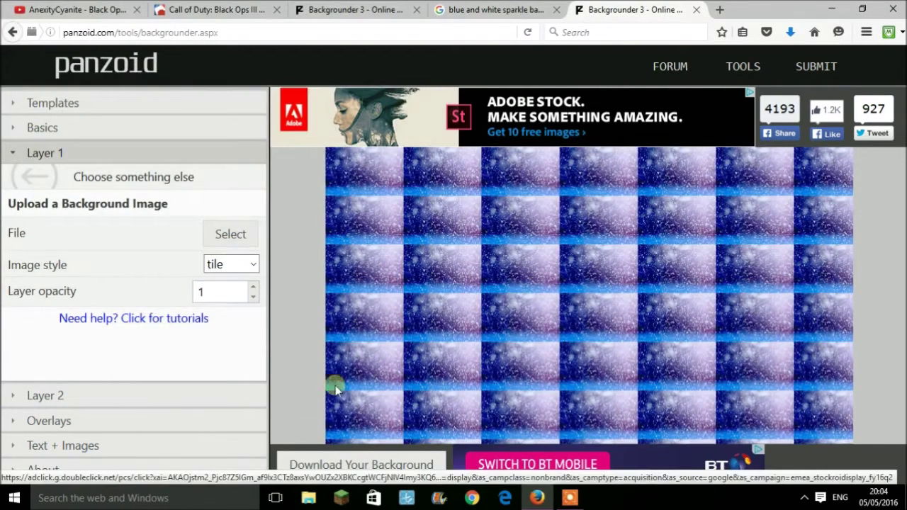
pyautogui.click(228, 264)
pyautogui.click(214, 295)
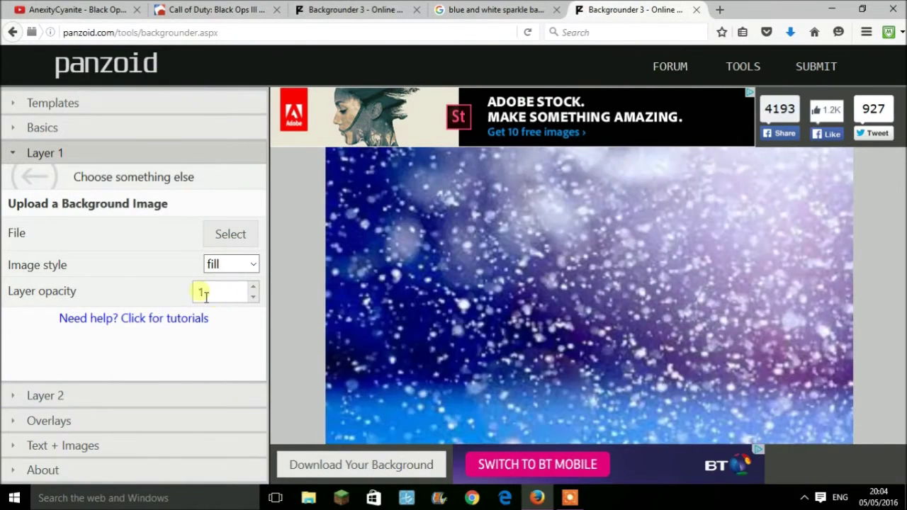
# Replace the Layer 1 background with the blue sparkly picture 1.jpg
pyautogui.click(496, 9)
pyautogui.click(634, 10)
pyautogui.click(241, 232)
pyautogui.write('1')
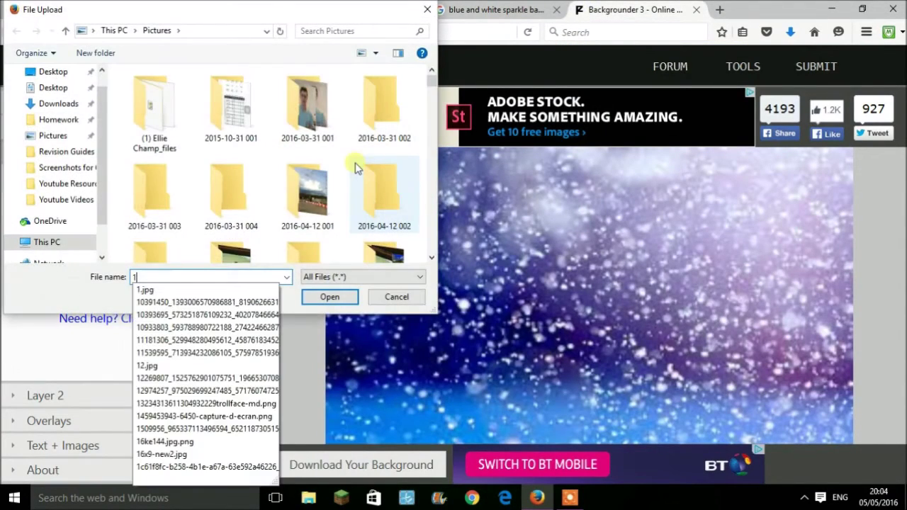
pyautogui.click(256, 290)
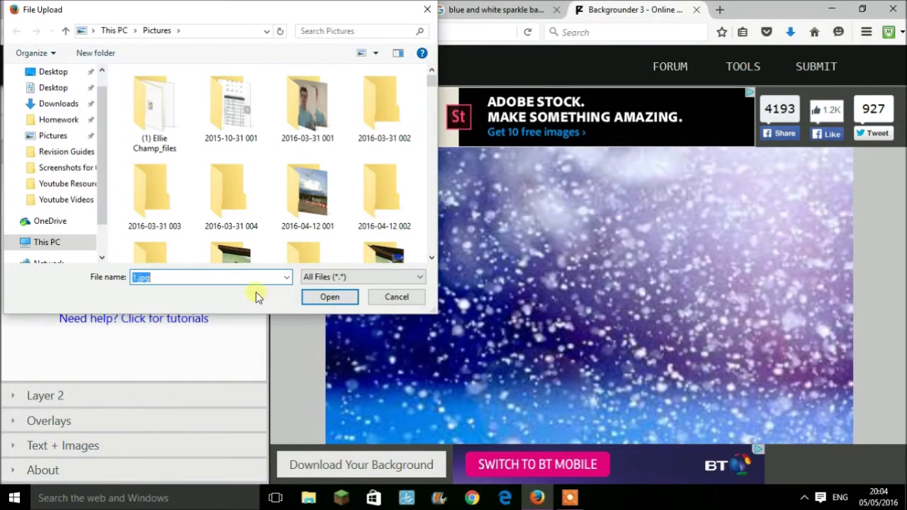
pyautogui.click(312, 297)
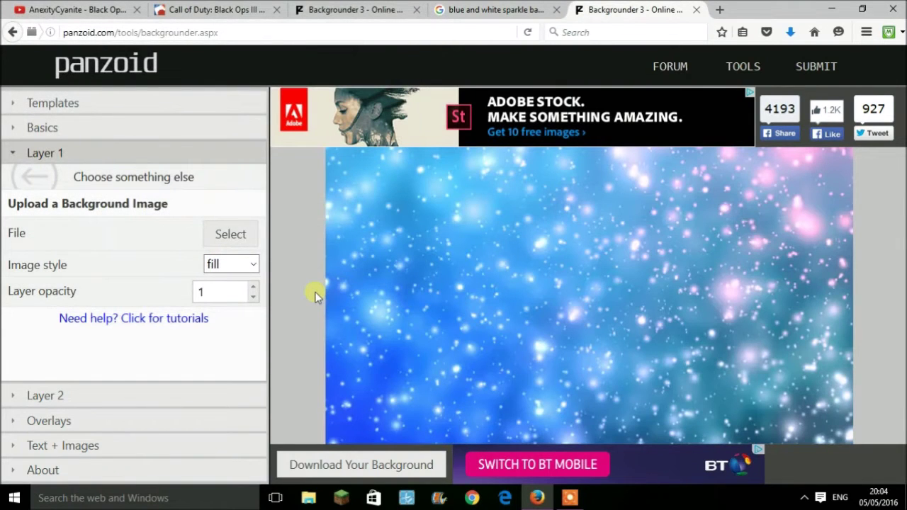
pyautogui.click(202, 265)
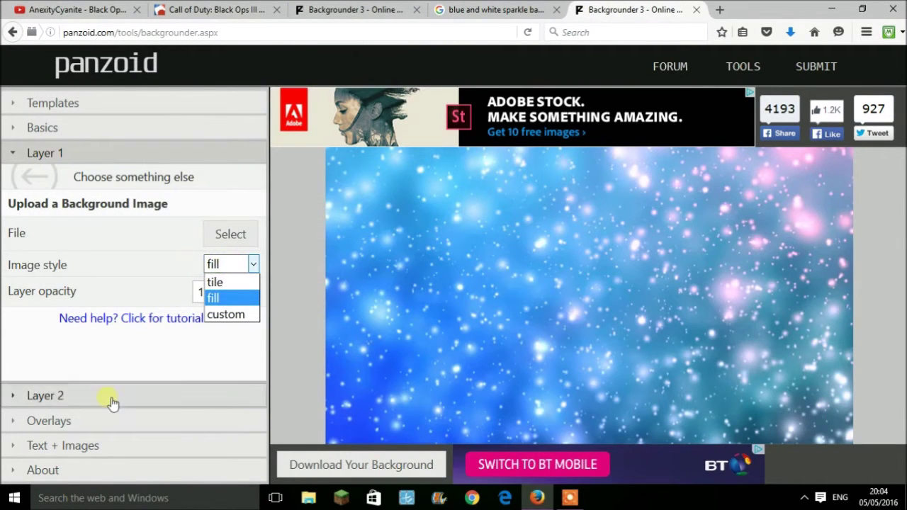
# Add a text sprite and replace its placeholder 'panzoid' with CREATE
pyautogui.click(87, 445)
pyautogui.click(17, 326)
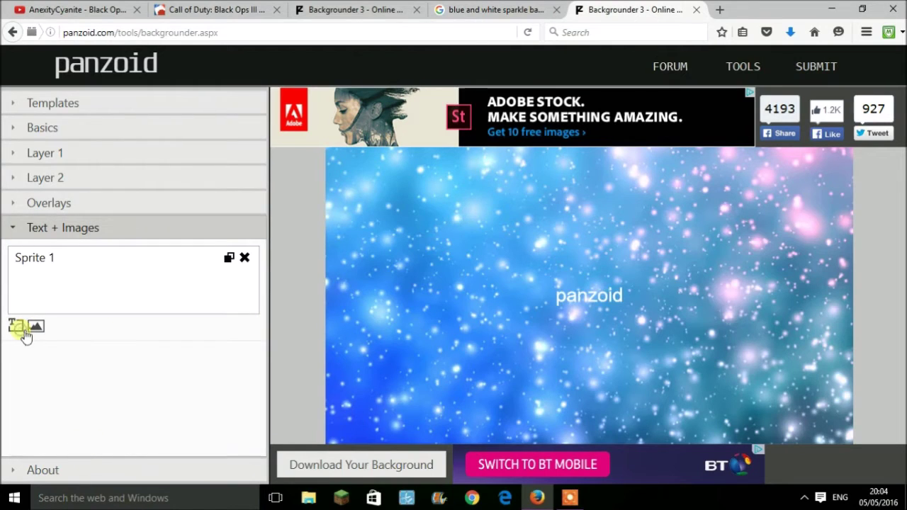
pyautogui.click(140, 259)
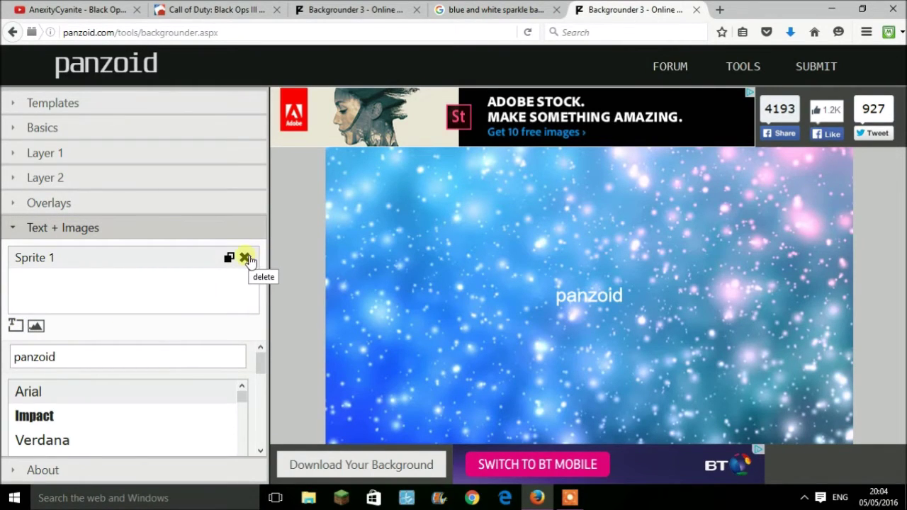
pyautogui.doubleClick(134, 354)
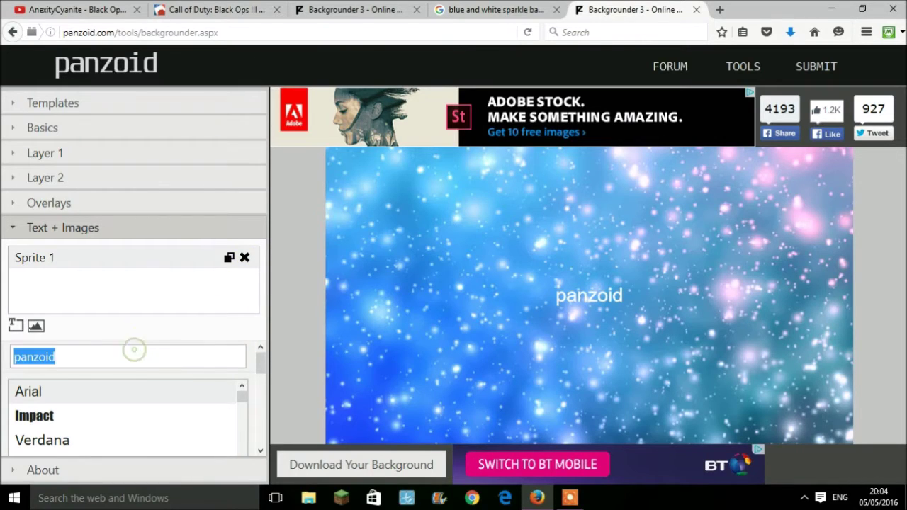
pyautogui.write('CREATE')
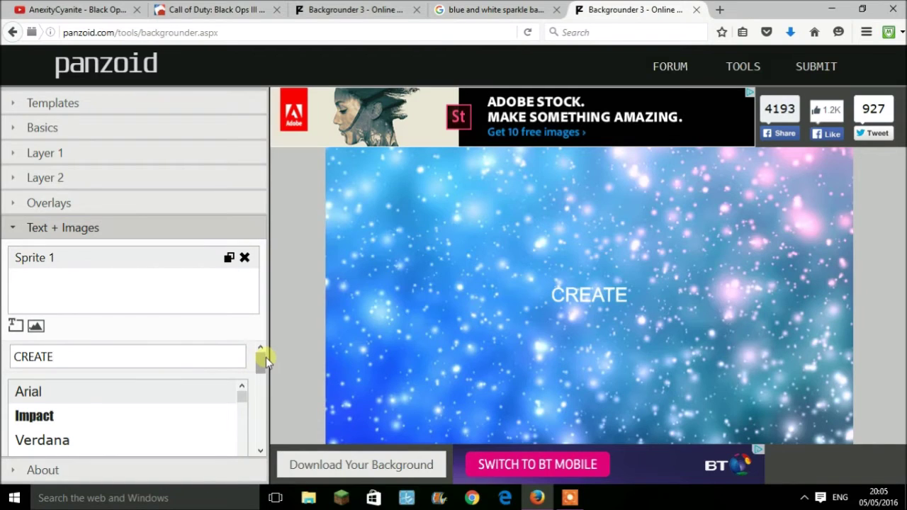
pyautogui.moveTo(261, 357); pyautogui.dragTo(267, 428)
# Turn on a white text border for CREATE with thickness 5
pyautogui.click(232, 441)
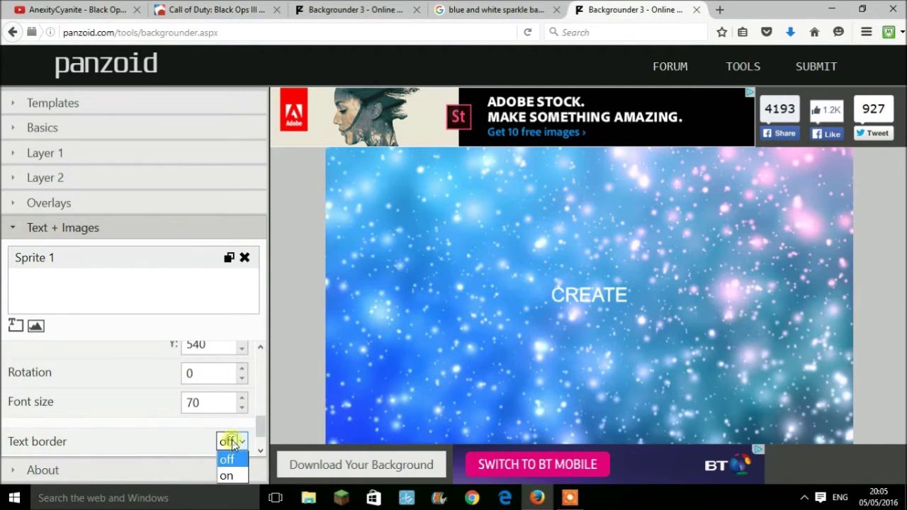
pyautogui.click(234, 475)
pyautogui.moveTo(257, 421); pyautogui.dragTo(260, 435)
pyautogui.click(120, 348)
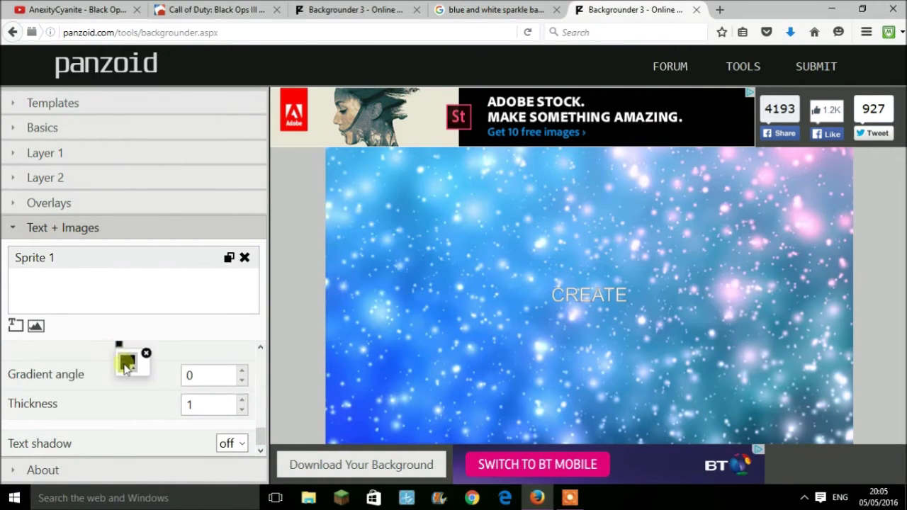
pyautogui.moveTo(133, 85); pyautogui.dragTo(99, 74)
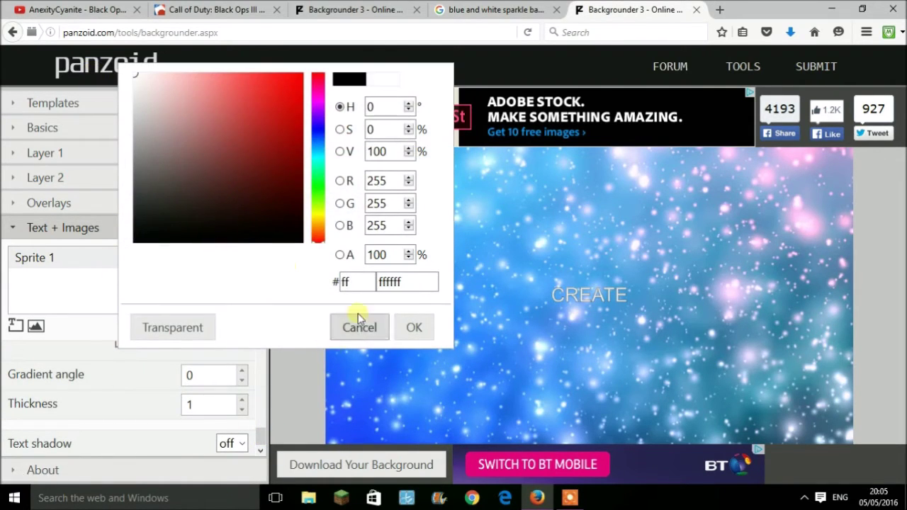
pyautogui.click(423, 323)
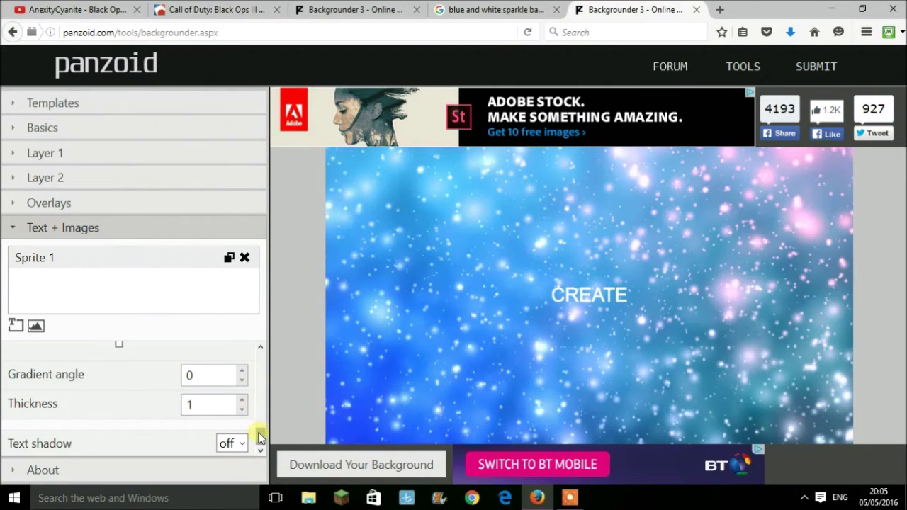
pyautogui.click(242, 400)
pyautogui.click(242, 399)
pyautogui.click(241, 400)
pyautogui.click(242, 399)
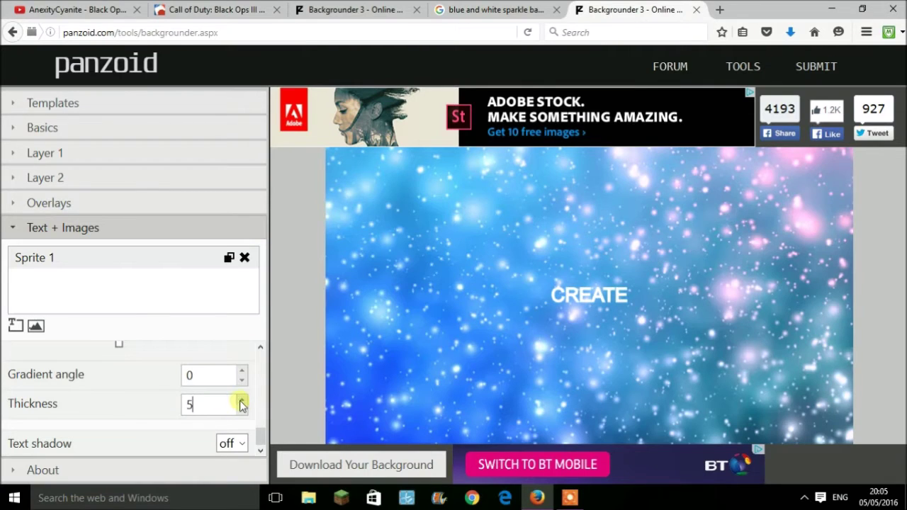
pyautogui.moveTo(261, 438); pyautogui.dragTo(259, 415)
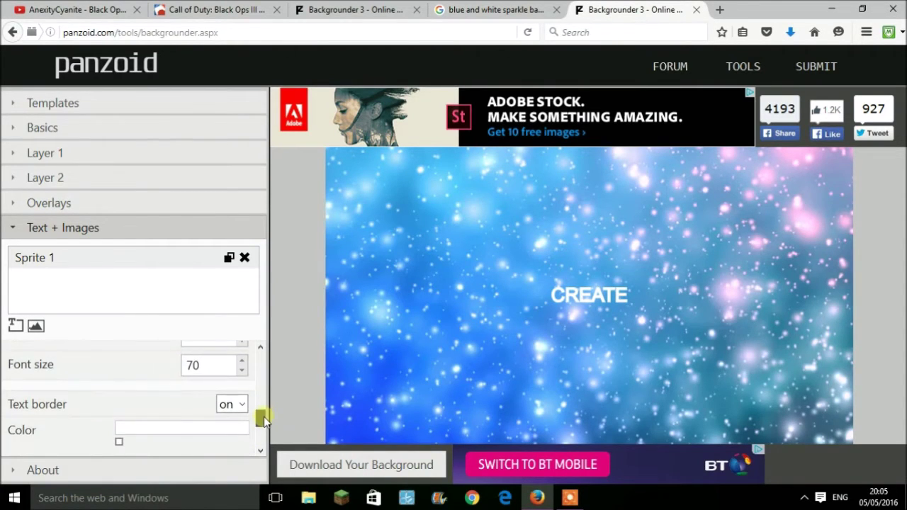
pyautogui.moveTo(223, 364); pyautogui.dragTo(164, 376)
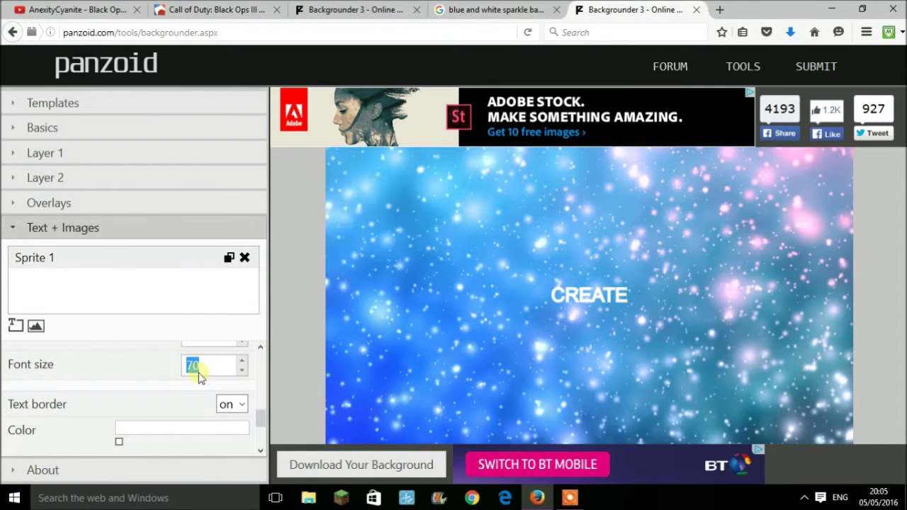
# Reopen the CREATE sprite's settings and switch its font to Impact
pyautogui.click(67, 260)
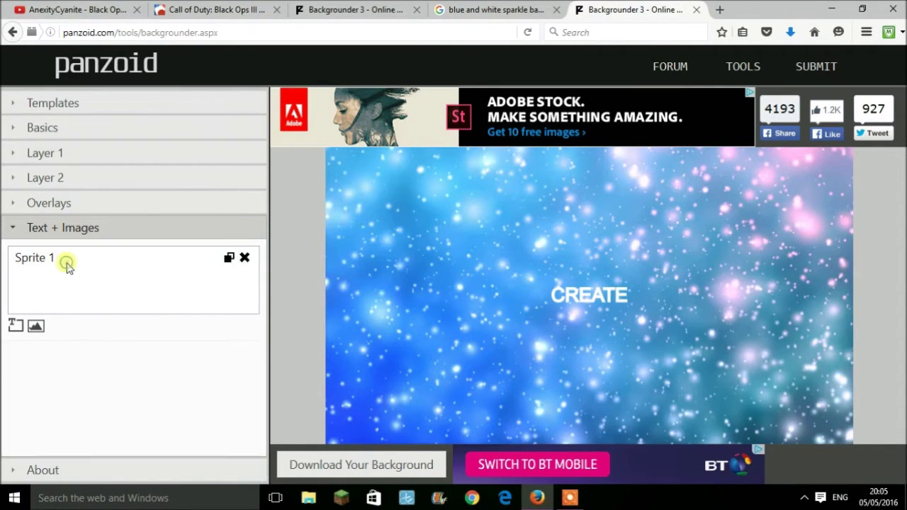
pyautogui.click(44, 253)
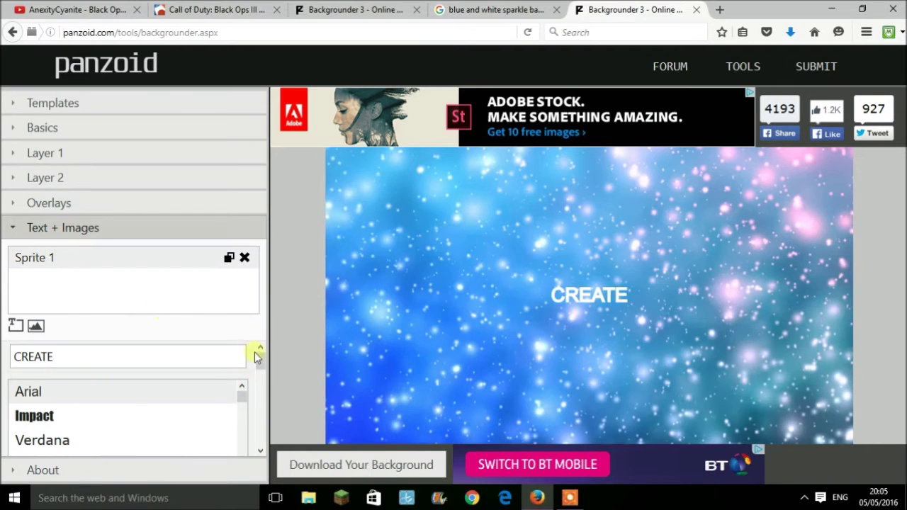
pyautogui.moveTo(263, 361)
pyautogui.mouseDown()
pyautogui.moveTo(264, 417)
pyautogui.moveTo(259, 356)
pyautogui.mouseUp()
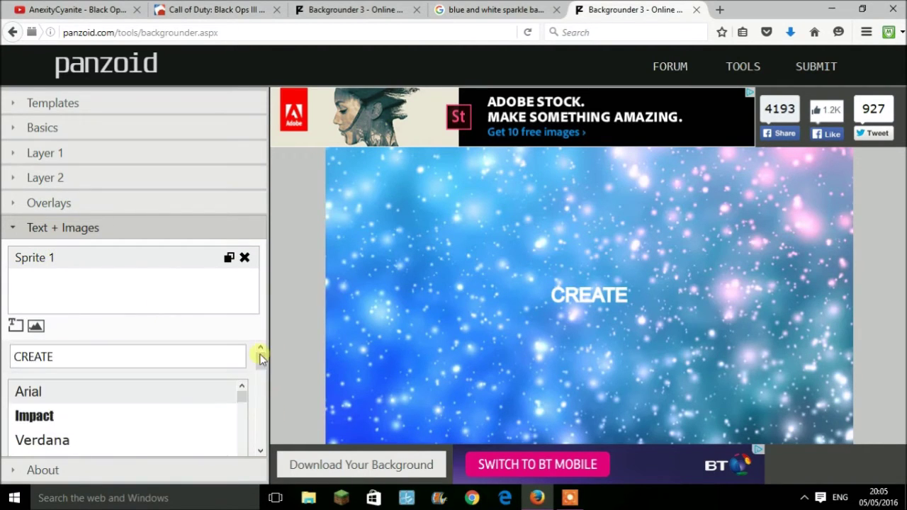
pyautogui.click(70, 415)
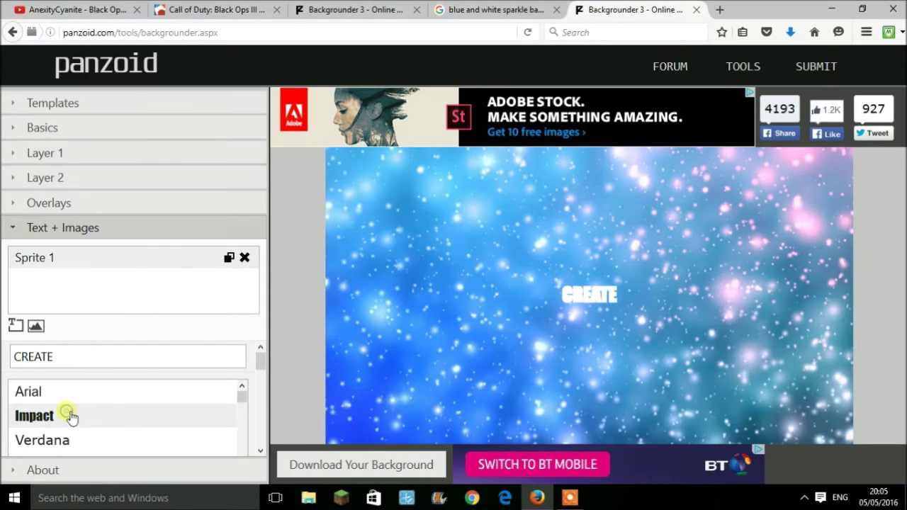
# Set the CREATE font size to 350
pyautogui.moveTo(264, 362); pyautogui.dragTo(263, 414)
pyautogui.doubleClick(213, 395)
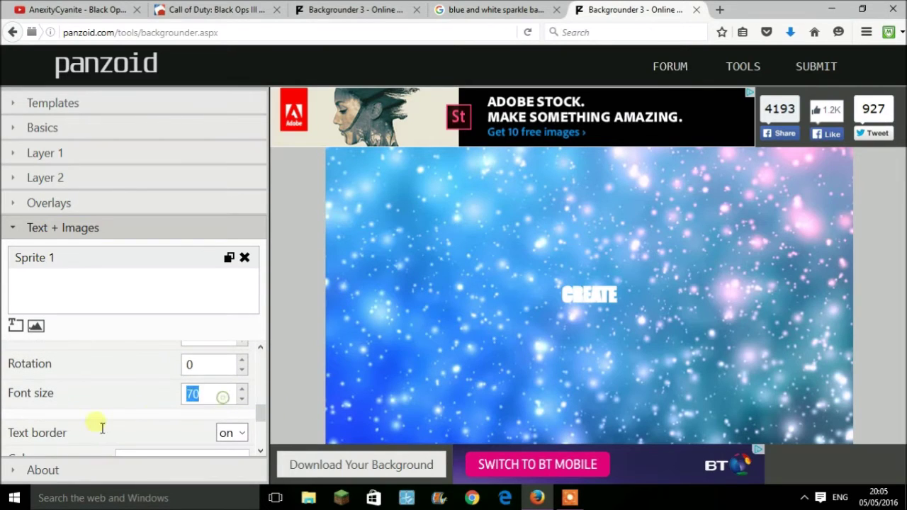
pyautogui.write('300')
pyautogui.press('BackSpace')
pyautogui.press('BackSpace')
pyautogui.press('BackSpace')
pyautogui.write('3')
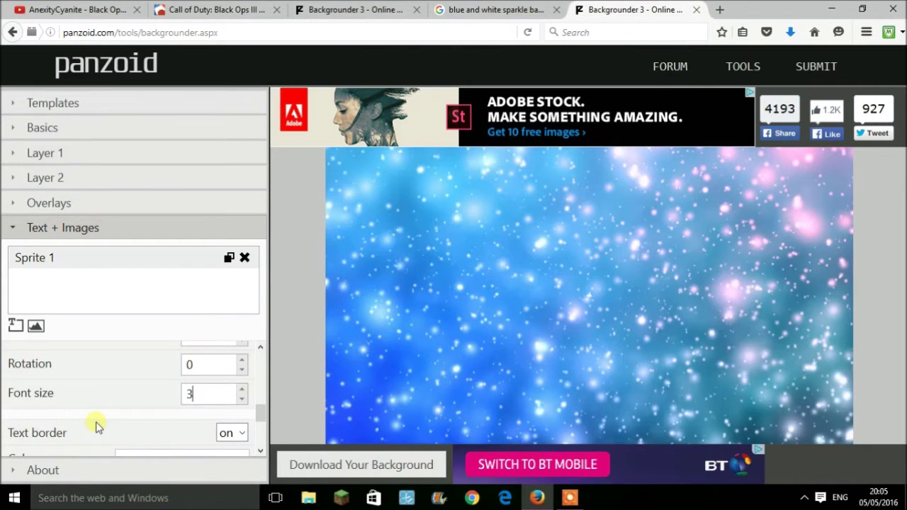
pyautogui.write('50')
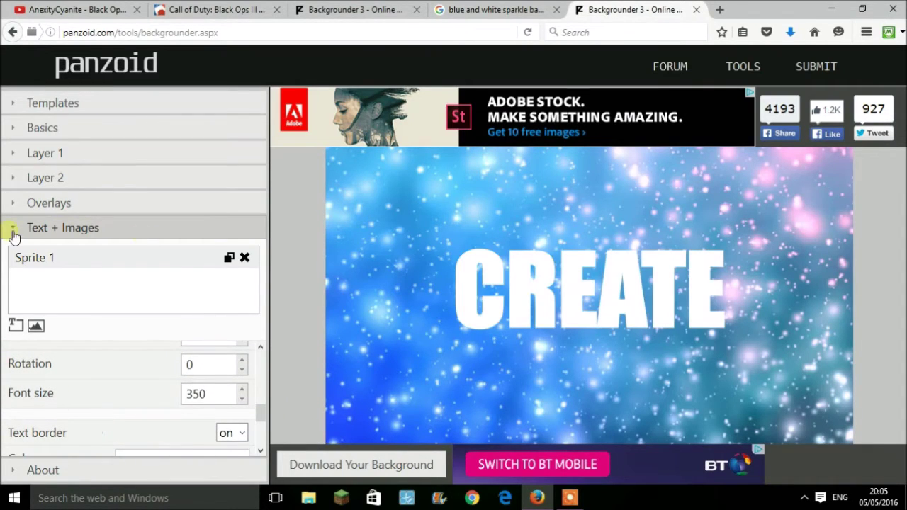
# Set the CREATE text rotation to 5 degrees after briefly trying -65
pyautogui.moveTo(261, 401)
pyautogui.mouseDown()
pyautogui.moveTo(259, 391)
pyautogui.moveTo(260, 401)
pyautogui.mouseUp()
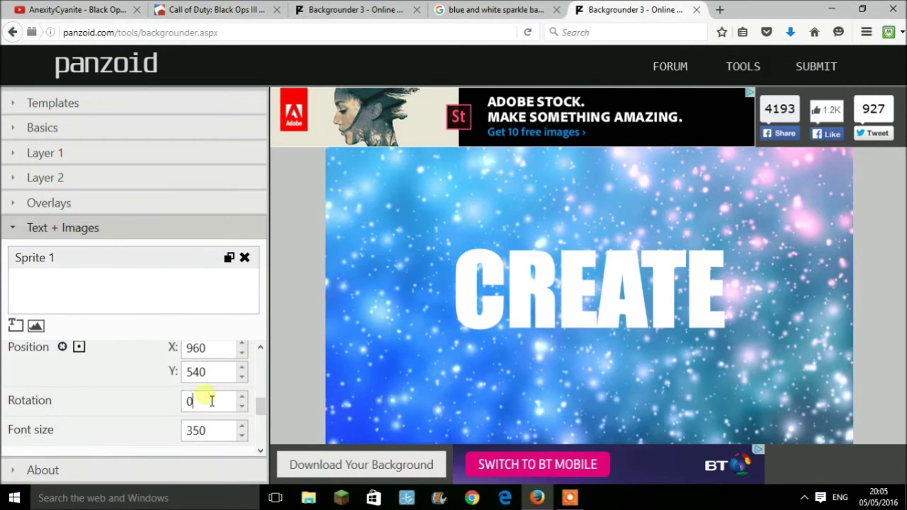
pyautogui.write('5')
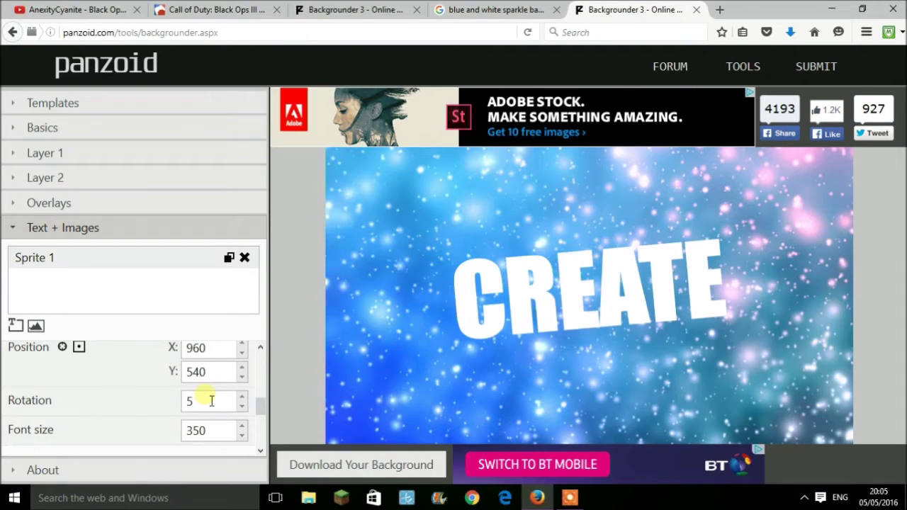
pyautogui.press('BackSpace')
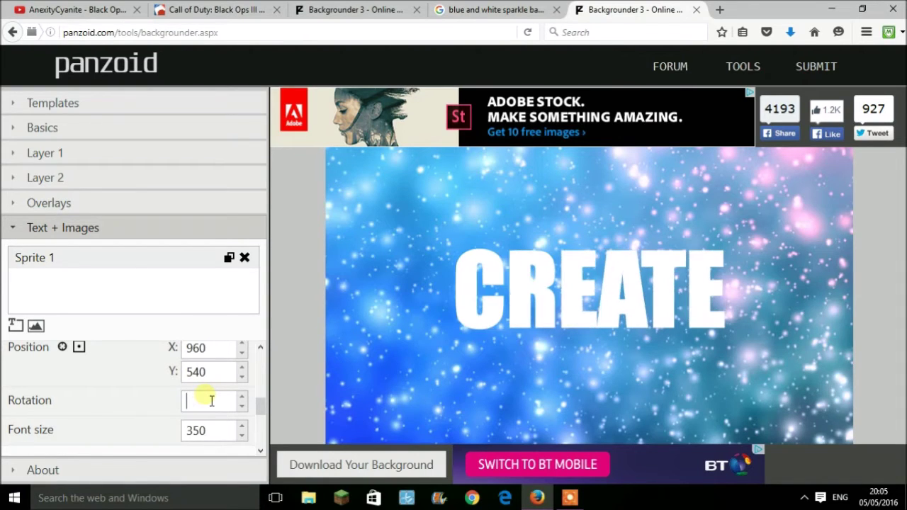
pyautogui.write('-65')
pyautogui.press('BackSpace')
pyautogui.press('BackSpace')
pyautogui.press('BackSpace')
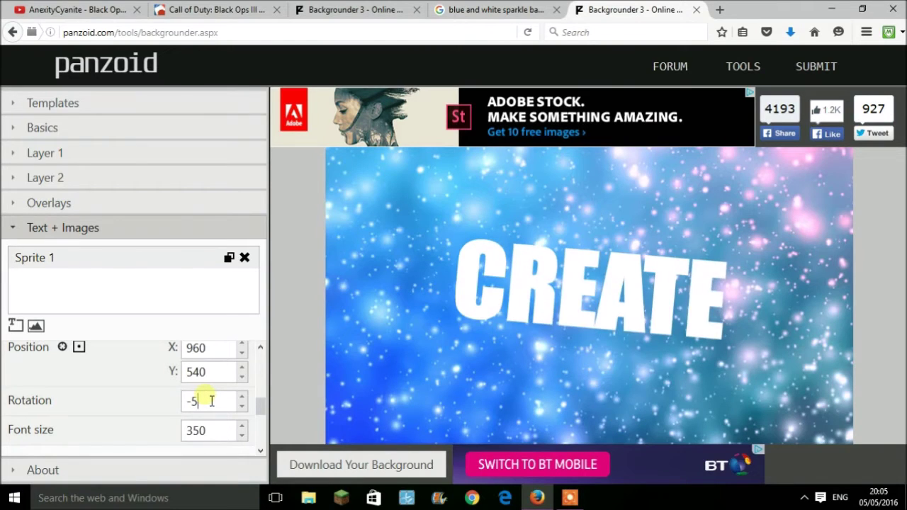
pyautogui.write('5')
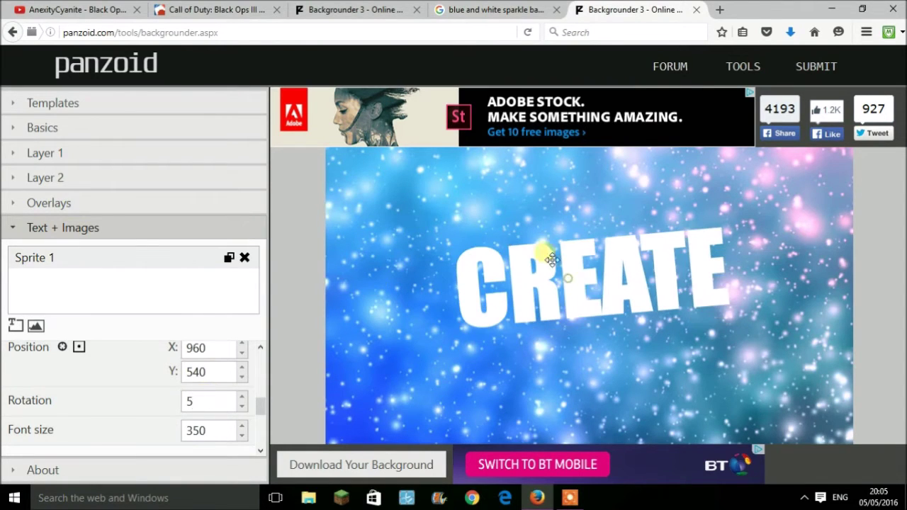
# Move CREATE toward the upper left (641, 272) and open its colour choices
pyautogui.moveTo(543, 253); pyautogui.dragTo(473, 214)
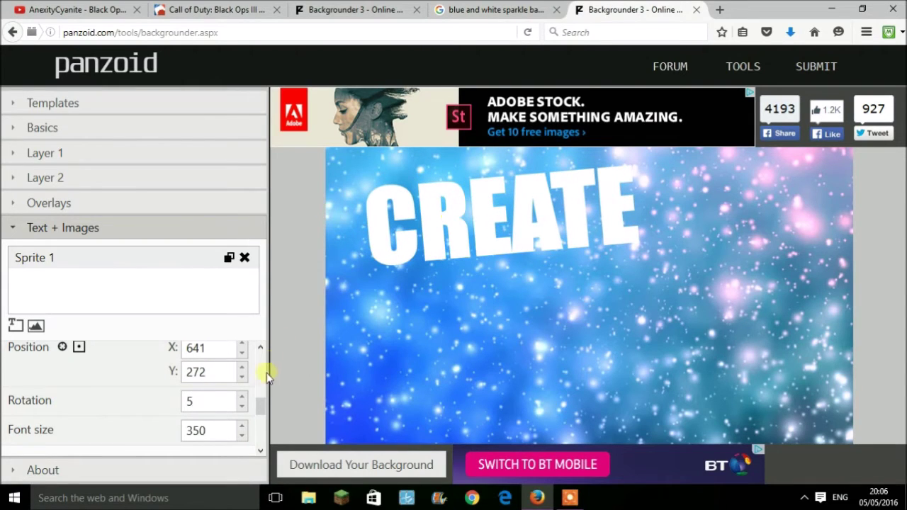
pyautogui.moveTo(262, 403); pyautogui.dragTo(259, 371)
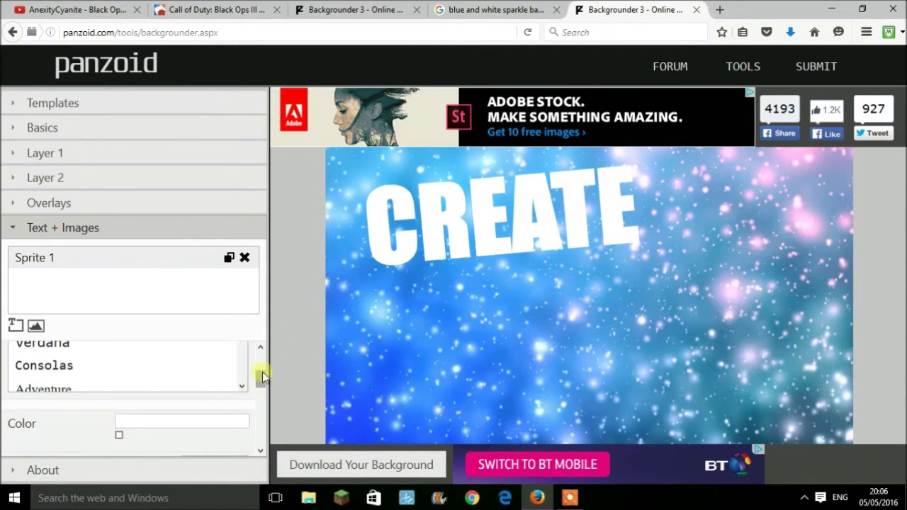
pyautogui.click(119, 436)
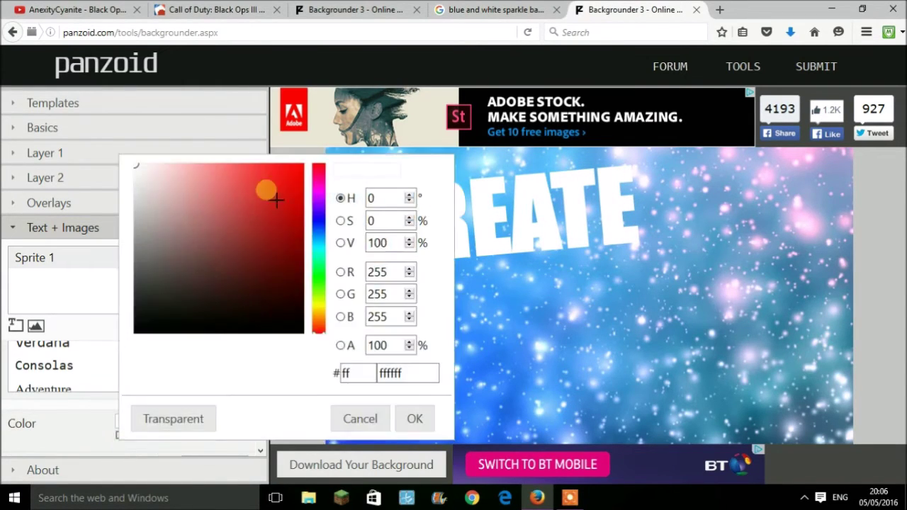
# Colour CREATE bright green 5ff737, nudge it up slightly, and duplicate it
pyautogui.click(330, 279)
pyautogui.moveTo(320, 199)
pyautogui.mouseDown()
pyautogui.moveTo(324, 324)
pyautogui.moveTo(334, 292)
pyautogui.mouseUp()
pyautogui.moveTo(283, 211)
pyautogui.mouseDown()
pyautogui.moveTo(288, 176)
pyautogui.moveTo(276, 179)
pyautogui.mouseUp()
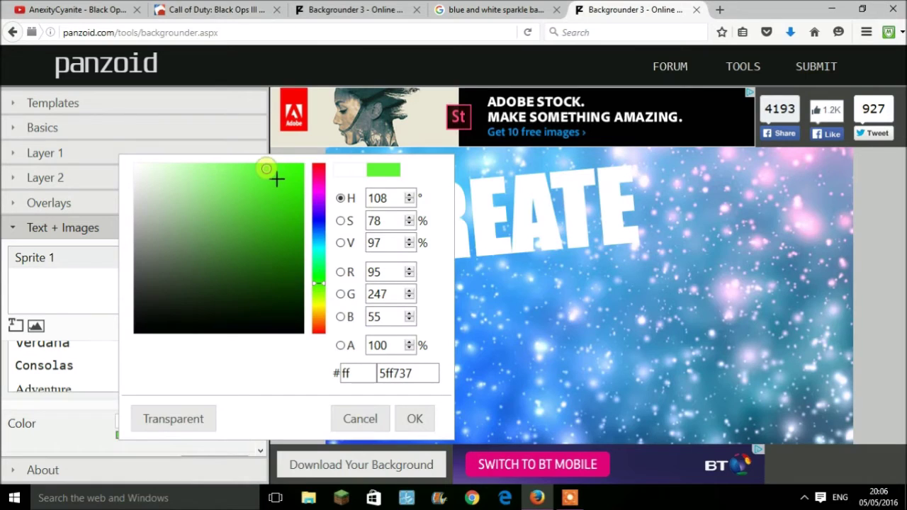
pyautogui.click(411, 419)
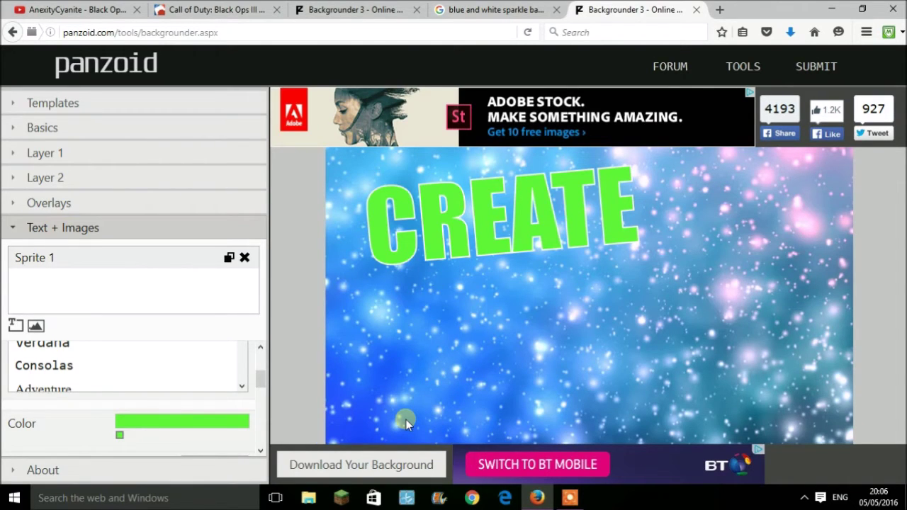
pyautogui.moveTo(461, 231); pyautogui.dragTo(463, 227)
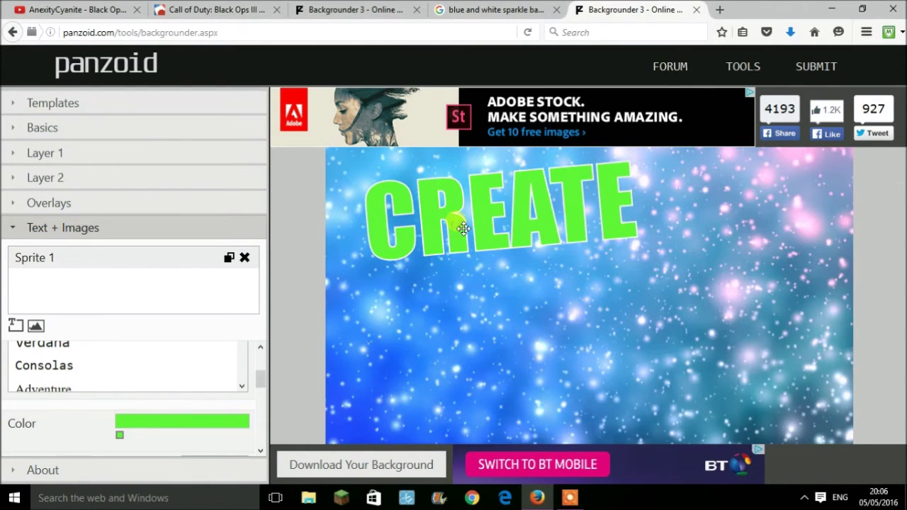
pyautogui.click(230, 259)
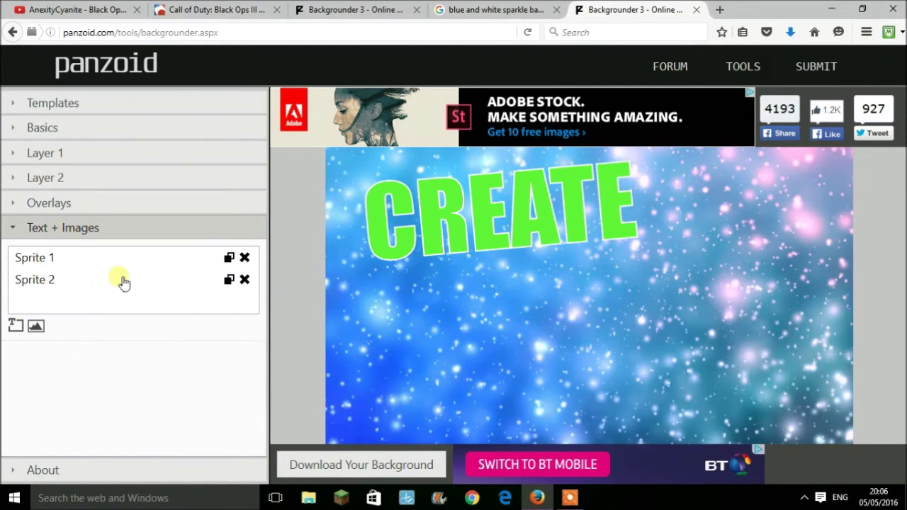
# Place the duplicate just below CREATE and change its text to AMAZING
pyautogui.moveTo(489, 232); pyautogui.dragTo(510, 370)
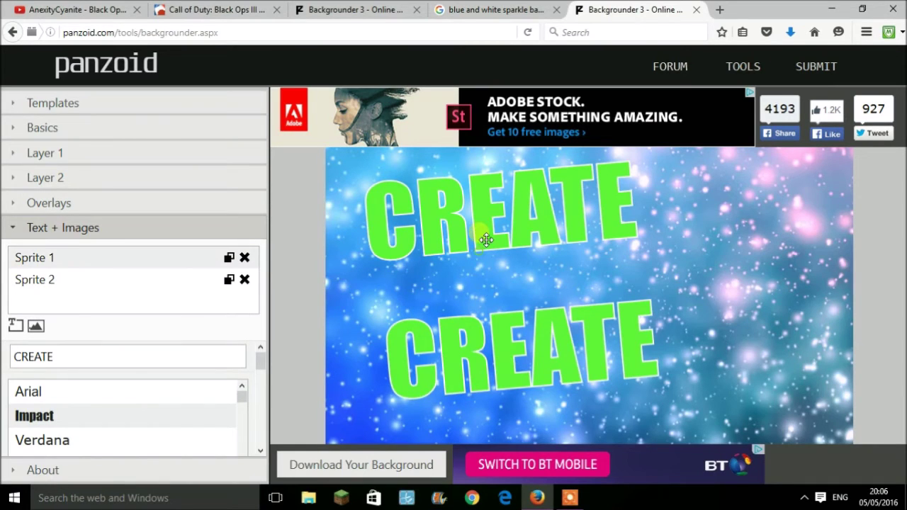
pyautogui.moveTo(482, 239)
pyautogui.mouseDown()
pyautogui.moveTo(472, 248)
pyautogui.moveTo(482, 233)
pyautogui.mouseUp()
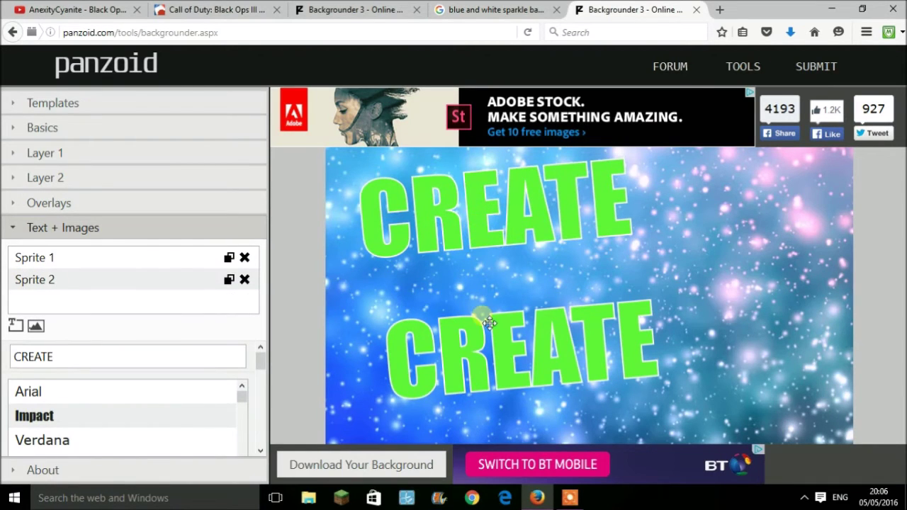
pyautogui.moveTo(484, 318); pyautogui.dragTo(471, 265)
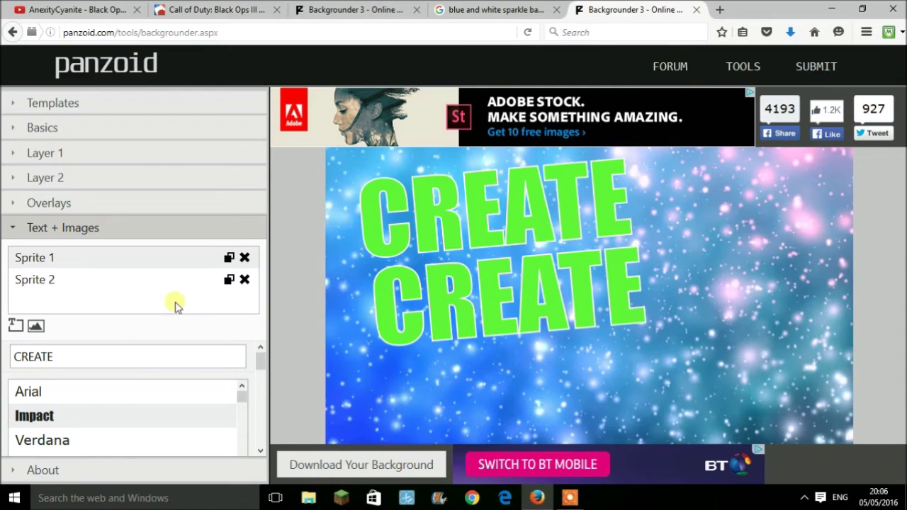
pyautogui.click(87, 356)
pyautogui.doubleClick(30, 358)
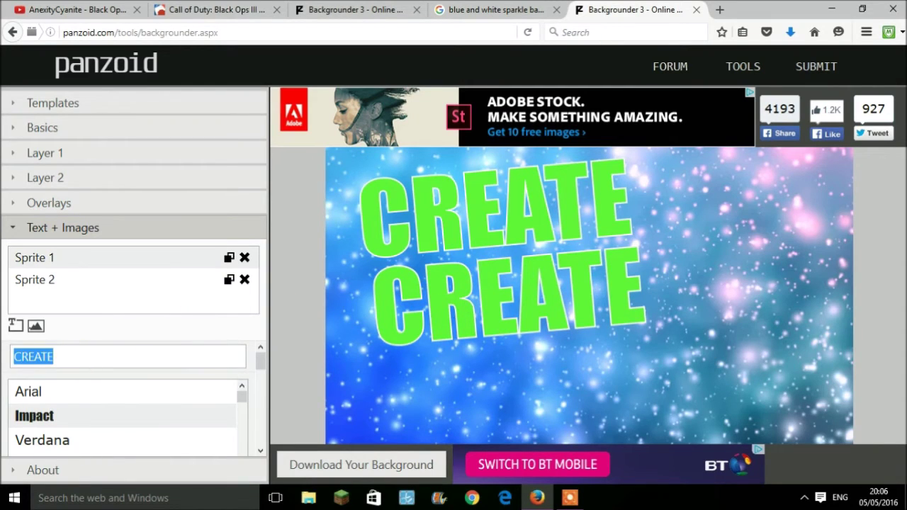
pyautogui.write('AMAZING')
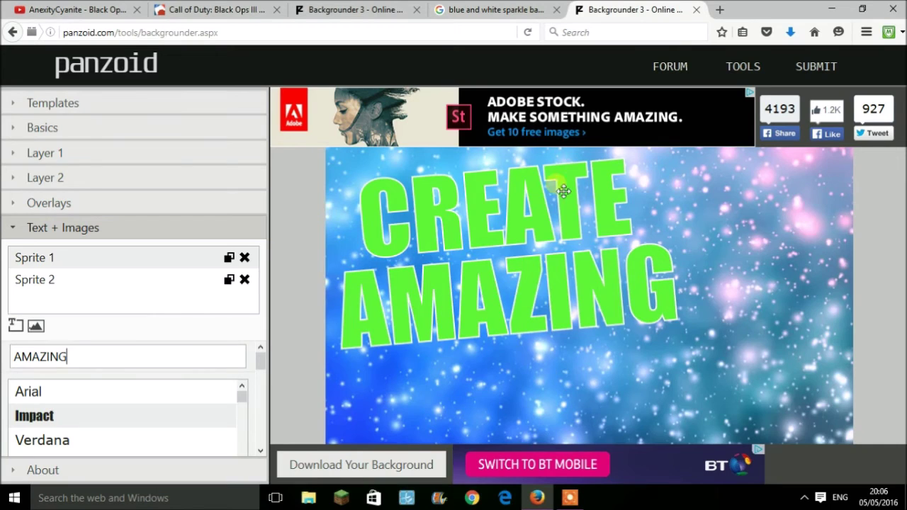
# Shift AMAZING slightly right and start uploading a picture for a new sprite
pyautogui.click(570, 204)
pyautogui.moveTo(544, 314); pyautogui.dragTo(558, 315)
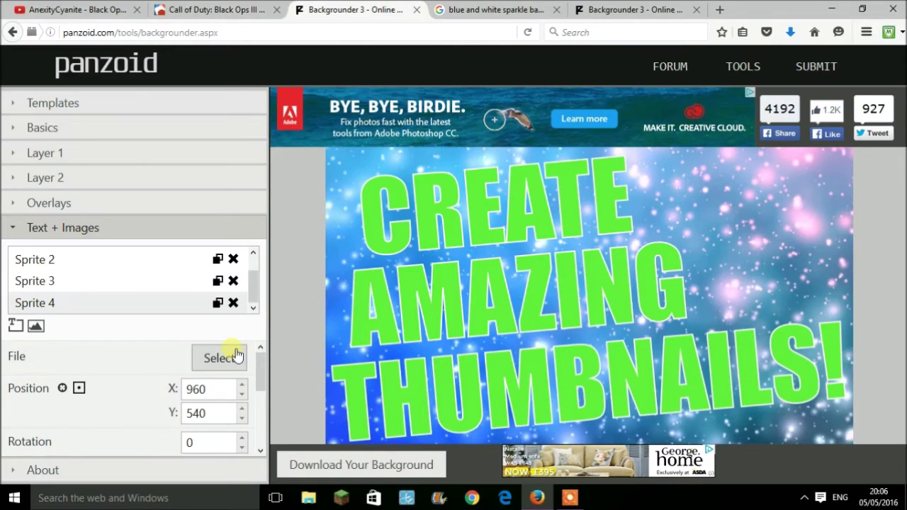
pyautogui.click(236, 354)
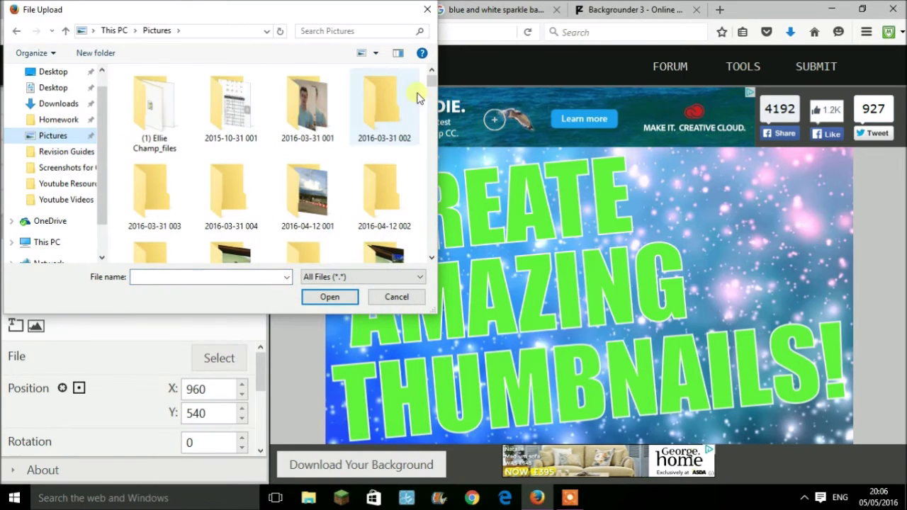
# Insert the shocked emoji Picture10.png, place it top right, and reset AMAZING below CREATE
pyautogui.moveTo(431, 77); pyautogui.dragTo(426, 197)
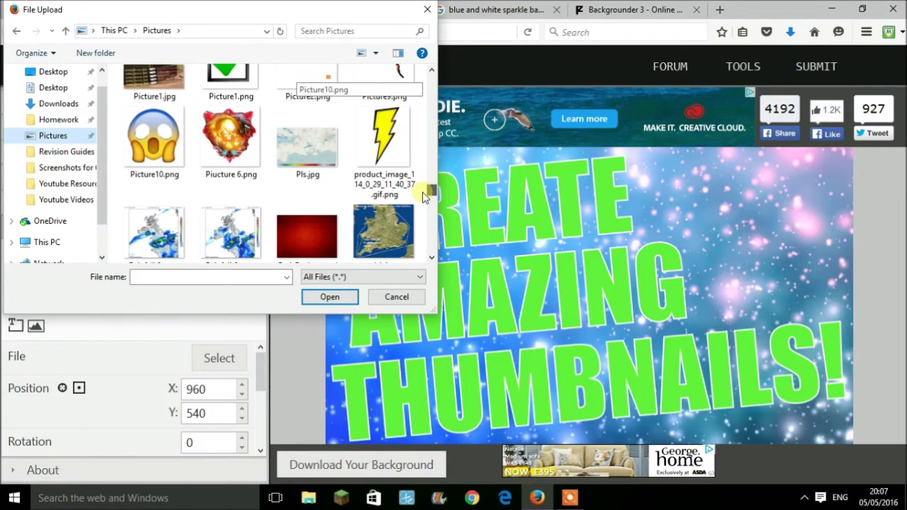
pyautogui.doubleClick(154, 140)
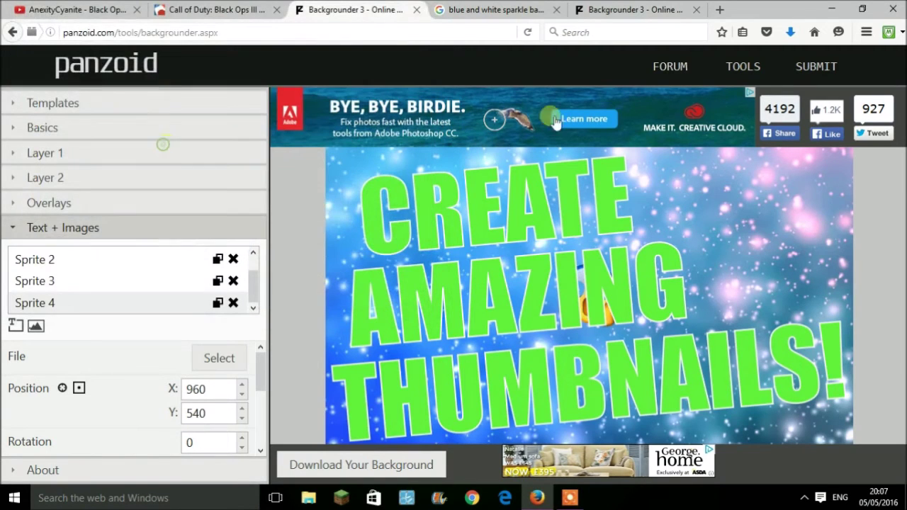
pyautogui.click(567, 278)
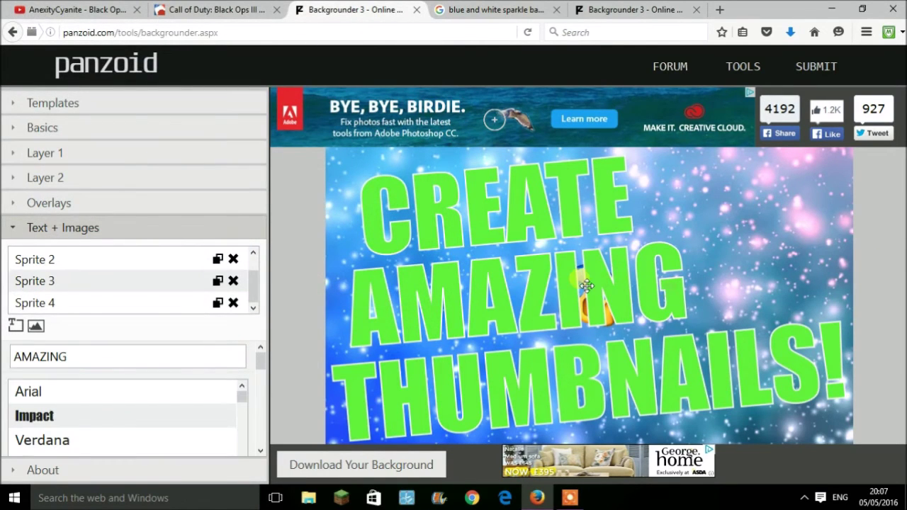
pyautogui.moveTo(550, 285); pyautogui.dragTo(426, 282)
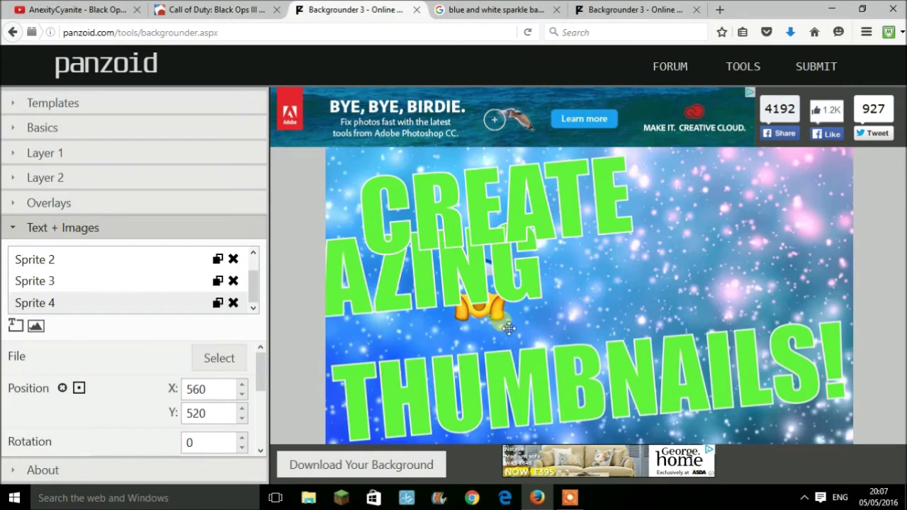
pyautogui.moveTo(629, 338); pyautogui.dragTo(658, 280)
pyautogui.moveTo(479, 307); pyautogui.dragTo(736, 265)
pyautogui.moveTo(570, 268); pyautogui.dragTo(572, 332)
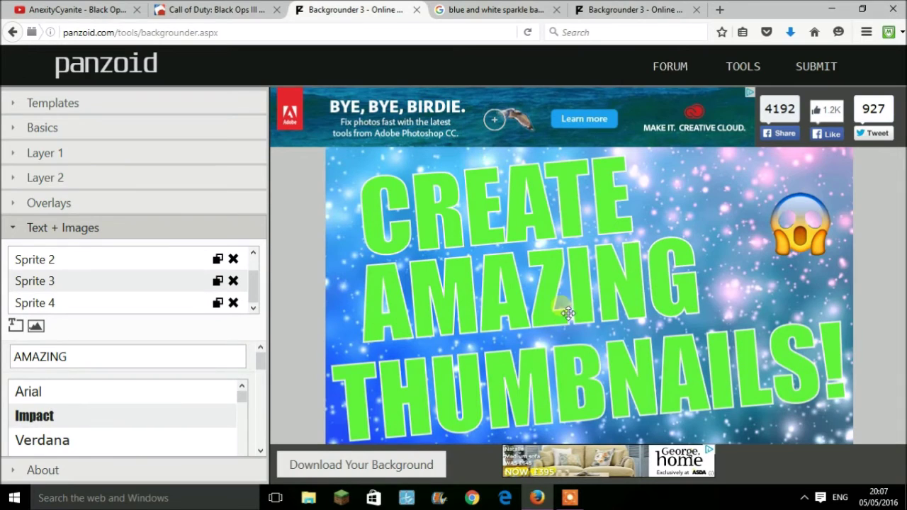
pyautogui.click(822, 222)
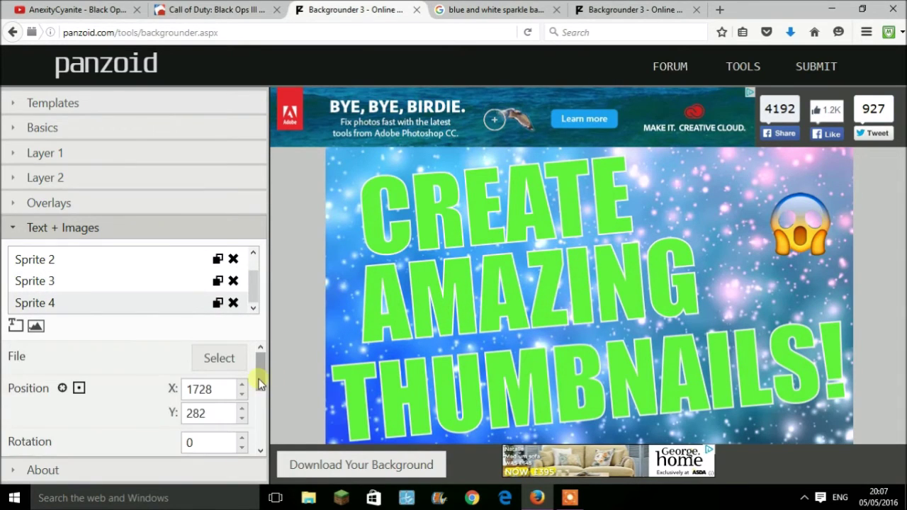
# Set the shocked emoji's rotation to -10 degrees
pyautogui.scroll(-1, 258, 387)
pyautogui.press('BackSpace')
pyautogui.write('5')
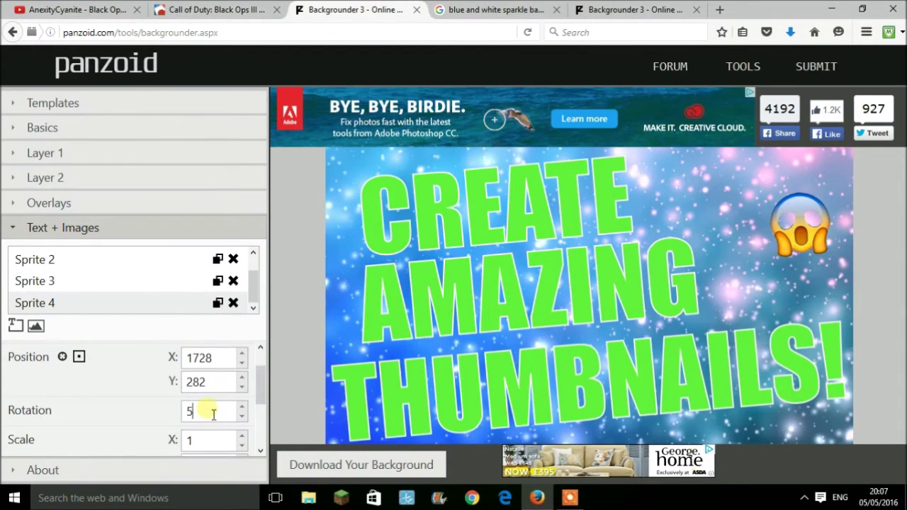
pyautogui.write('-5')
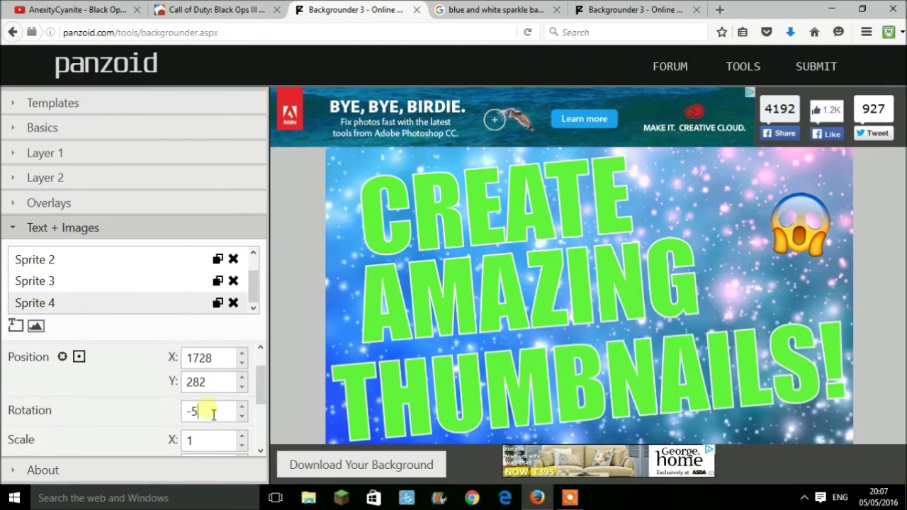
pyautogui.press('BackSpace')
pyautogui.write('10')
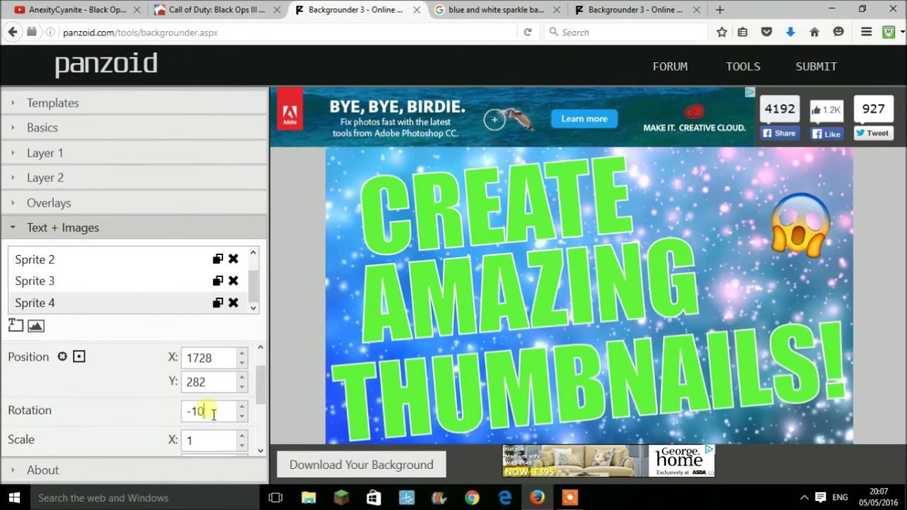
# Shift the emoji slightly left and up on the canvas
pyautogui.moveTo(871, 224); pyautogui.dragTo(855, 226)
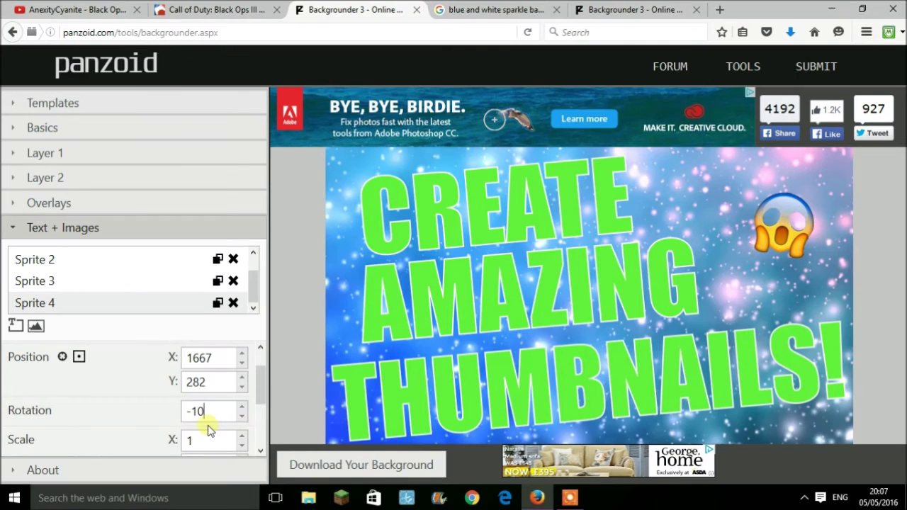
pyautogui.moveTo(261, 381); pyautogui.dragTo(260, 391)
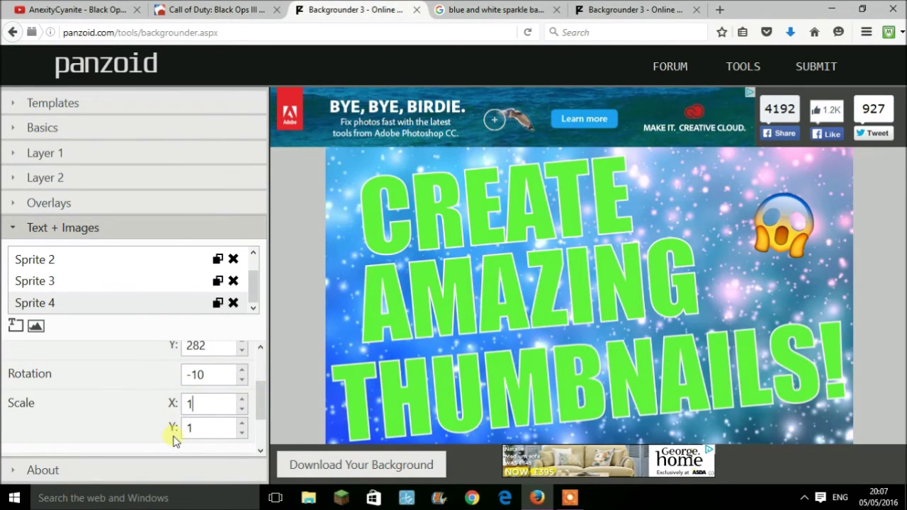
pyautogui.write('.5')
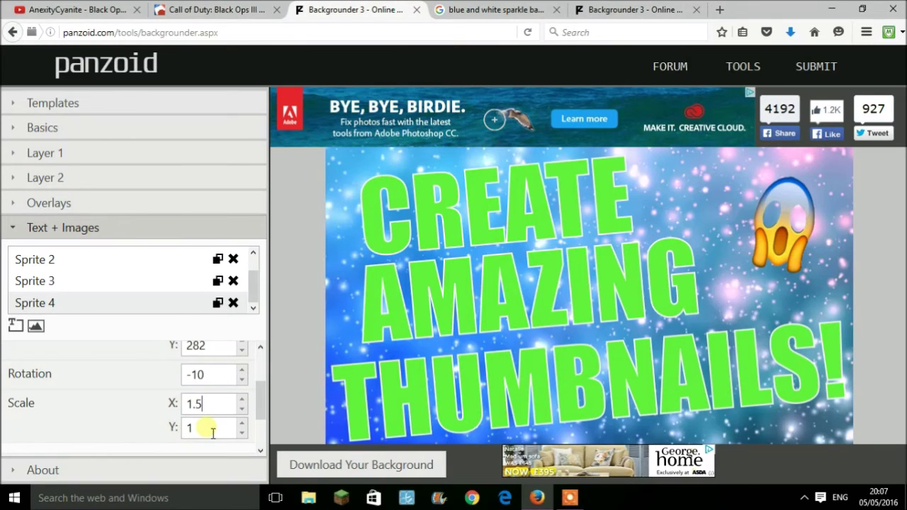
pyautogui.write('5')
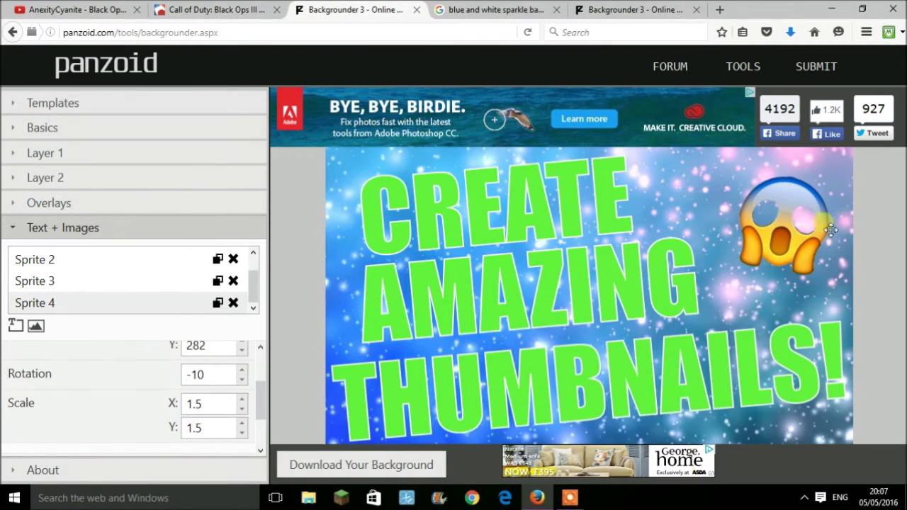
pyautogui.moveTo(789, 220); pyautogui.dragTo(788, 214)
# Scale the emoji to 1.7 on both X and Y
pyautogui.click(213, 406)
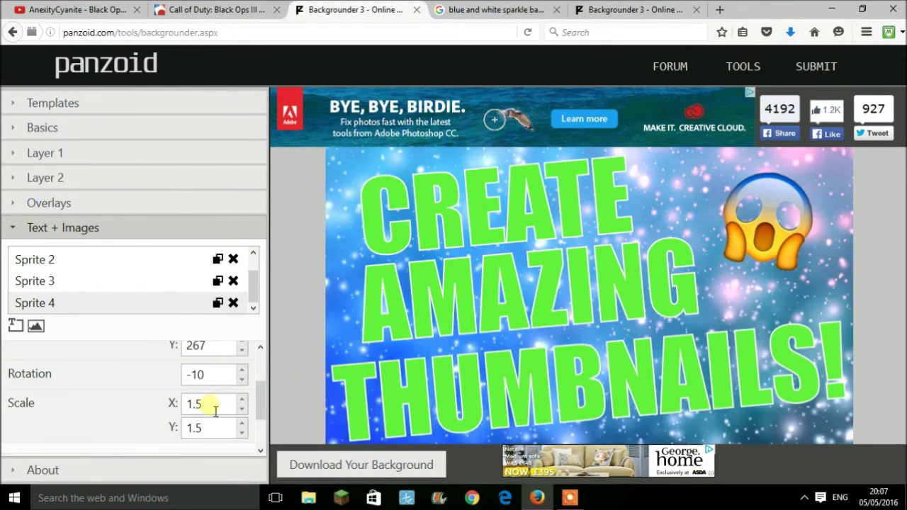
pyautogui.press('BackSpace')
pyautogui.write('6')
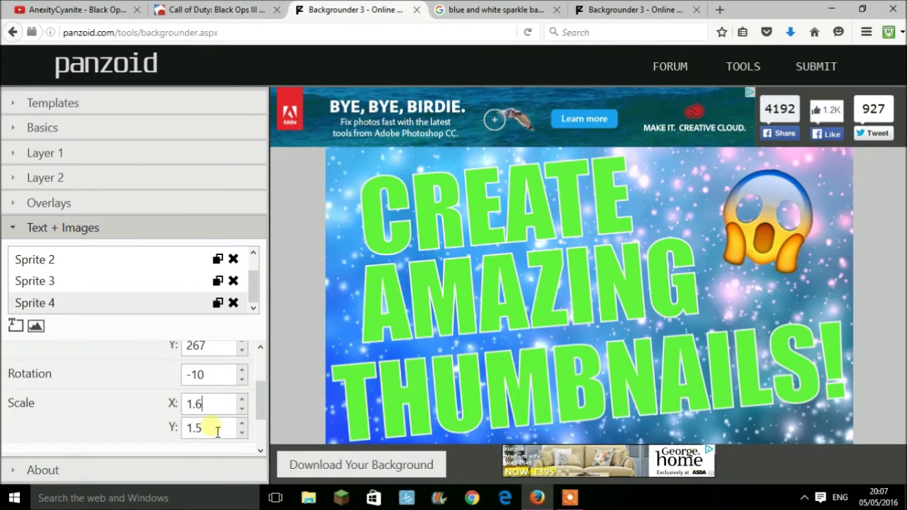
pyautogui.press('BackSpace')
pyautogui.write('6')
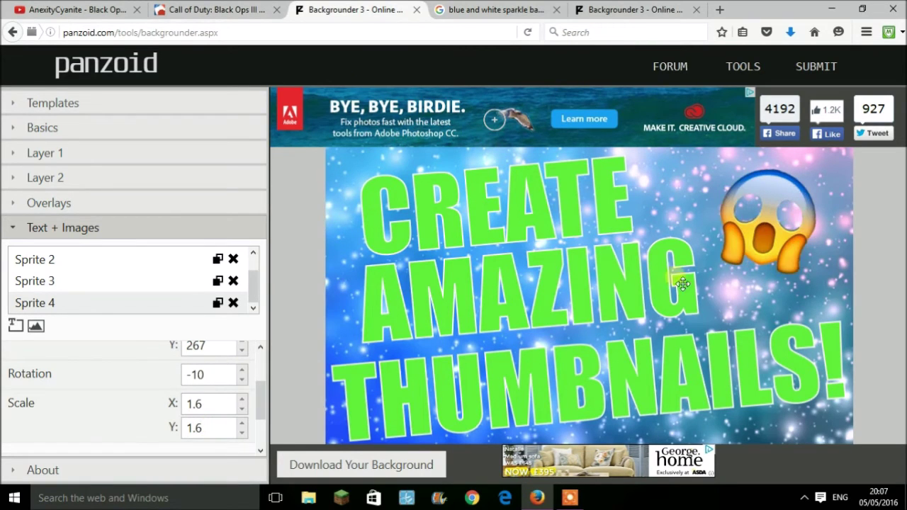
pyautogui.click(216, 391)
pyautogui.press('BackSpace')
pyautogui.write('7')
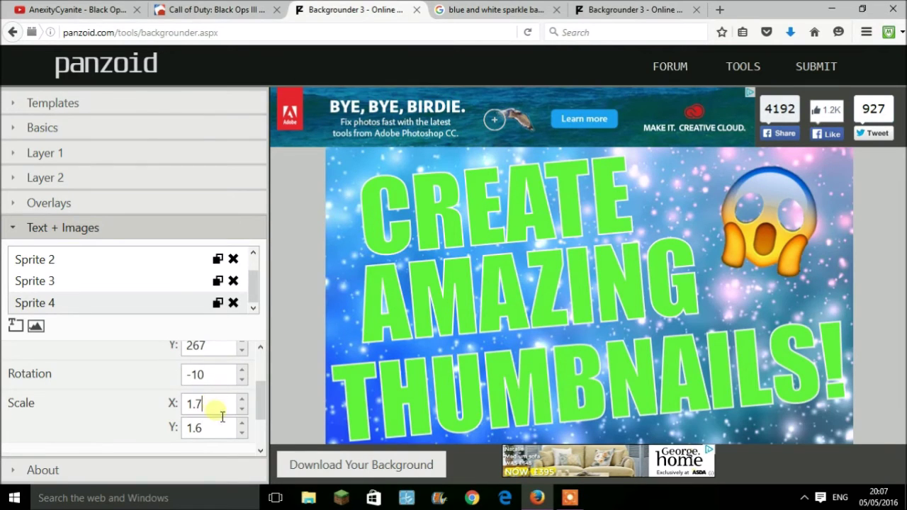
pyautogui.click(217, 429)
pyautogui.press('BackSpace')
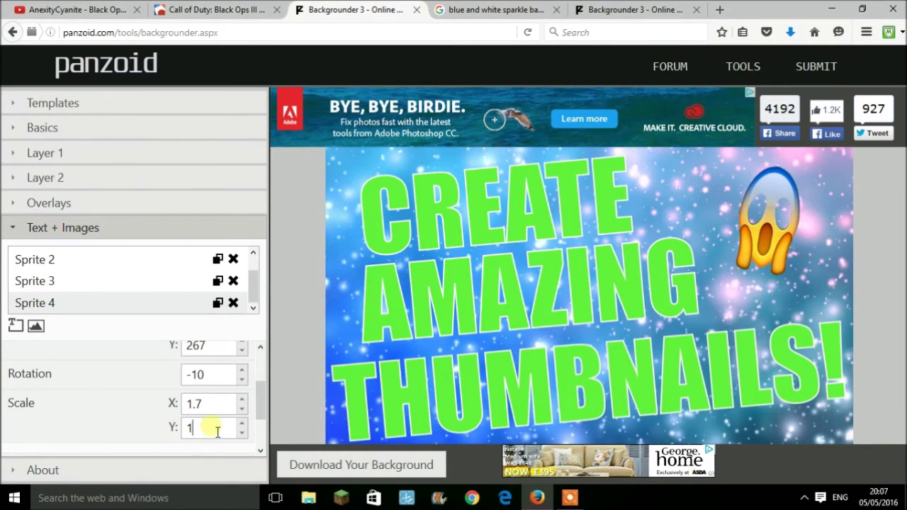
pyautogui.write('.7')
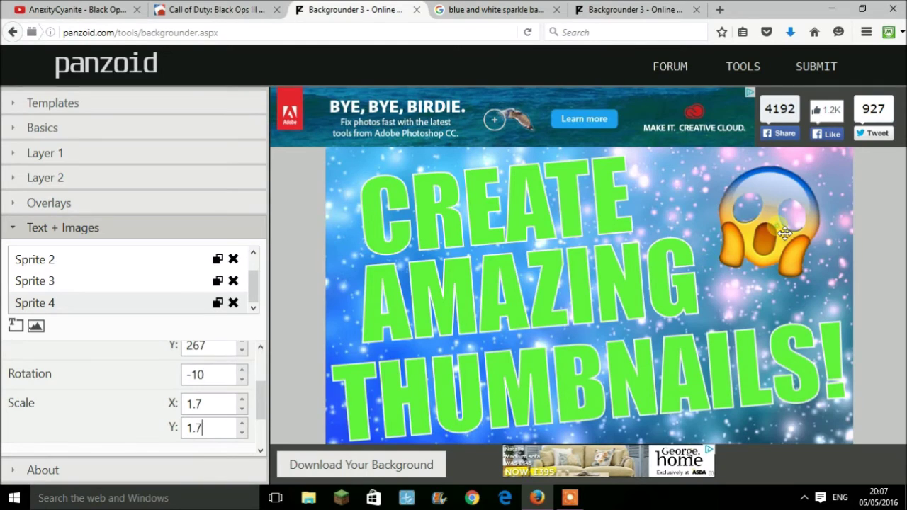
pyautogui.click(642, 386)
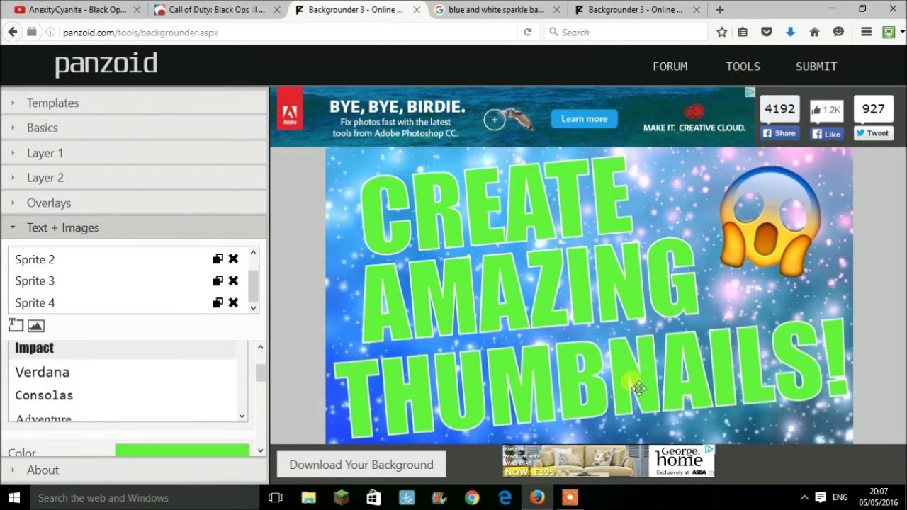
# Render the thumbnail and begin downloading it as backgrounder.png
pyautogui.click(540, 292)
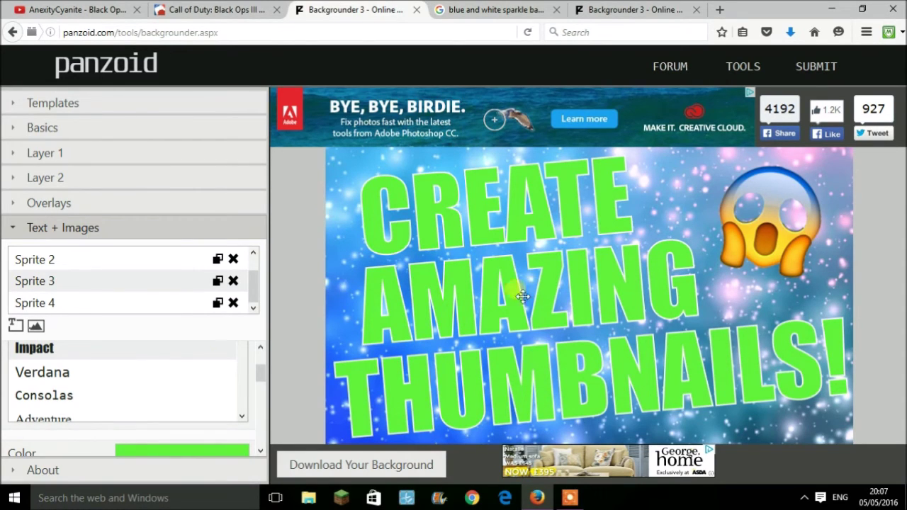
pyautogui.click(385, 479)
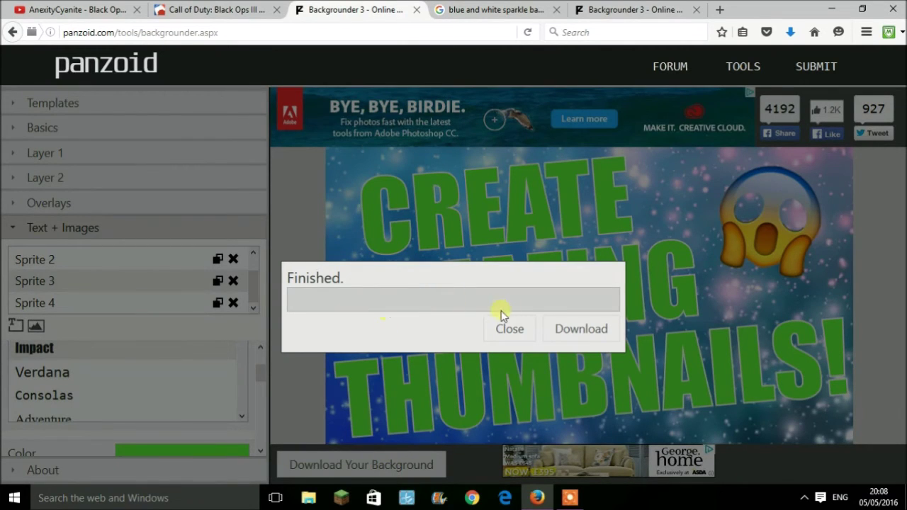
pyautogui.click(560, 326)
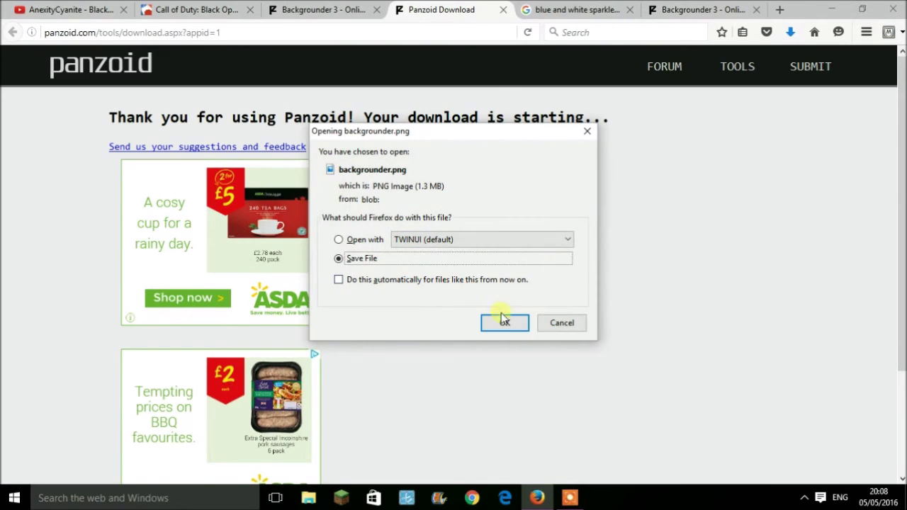
# Save backgrounder.png, preview it, then return to the YouTube channel's Videos page
pyautogui.click(503, 320)
pyautogui.click(793, 34)
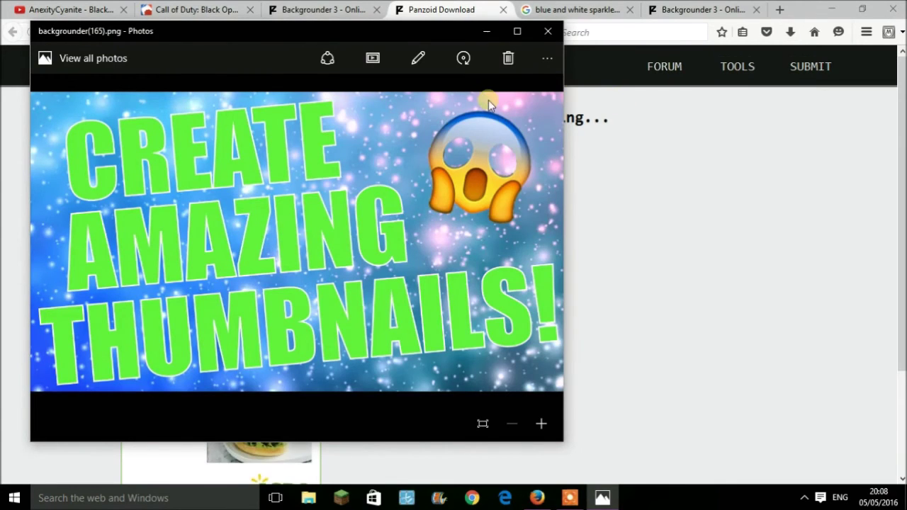
pyautogui.click(544, 32)
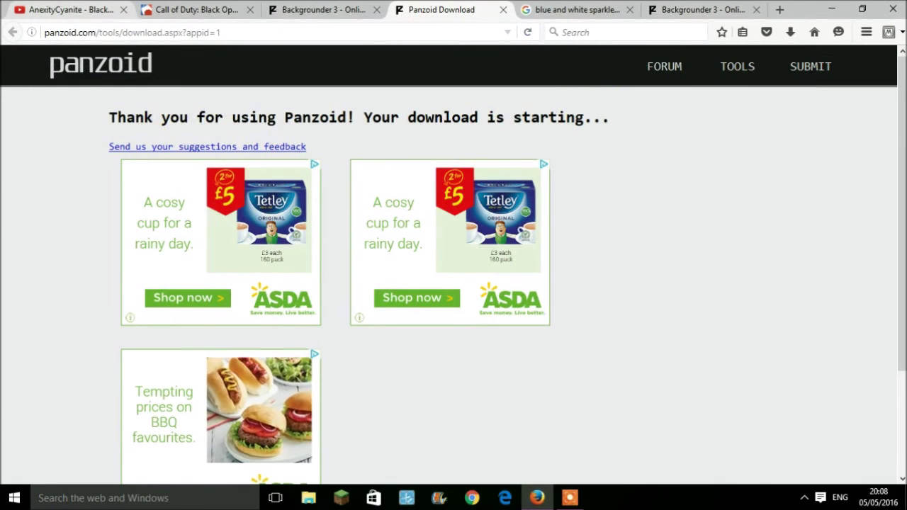
pyautogui.click(71, 10)
pyautogui.click(365, 93)
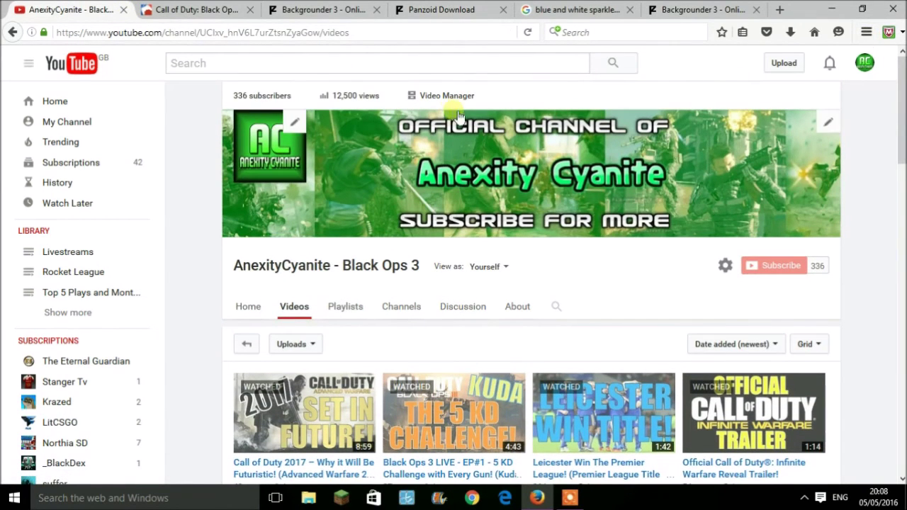
# Open the Call of Duty 2017 video's editor via Video Manager and browse Downloads for a thumbnail
pyautogui.click(454, 103)
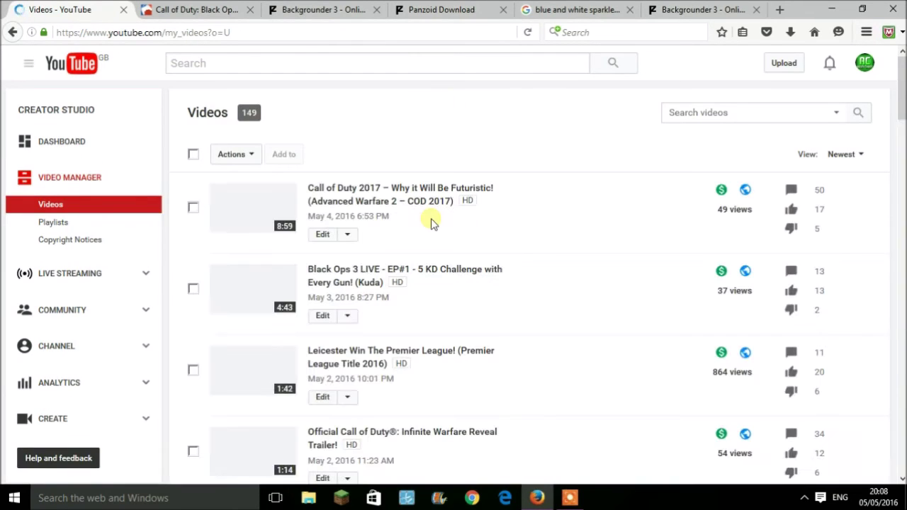
pyautogui.click(323, 236)
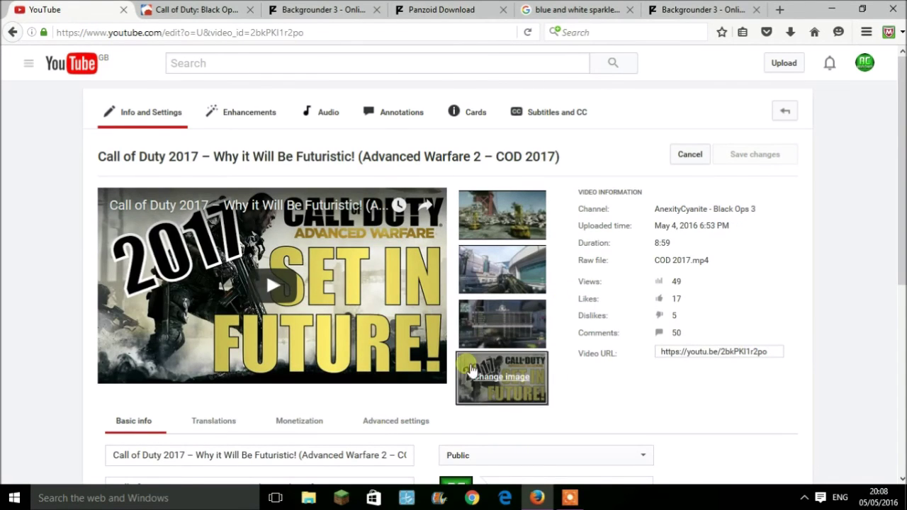
pyautogui.click(491, 382)
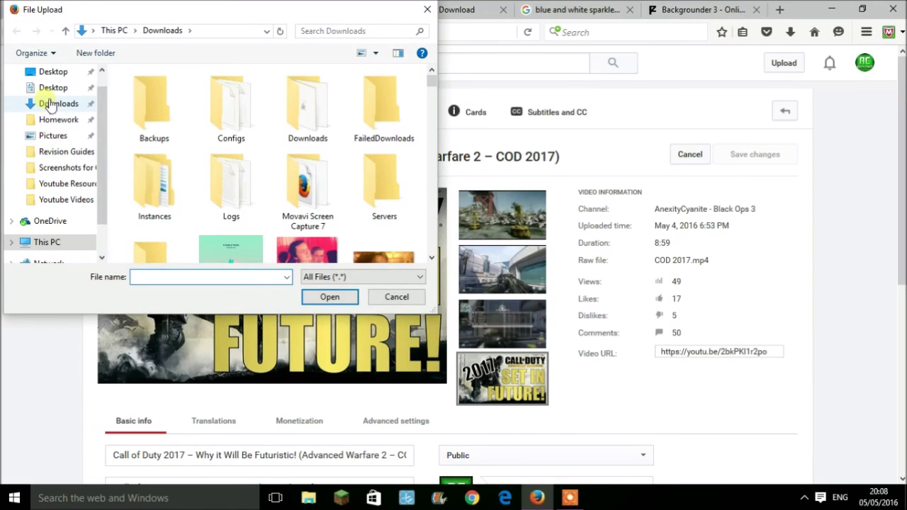
pyautogui.click(57, 104)
pyautogui.moveTo(430, 78); pyautogui.dragTo(436, 202)
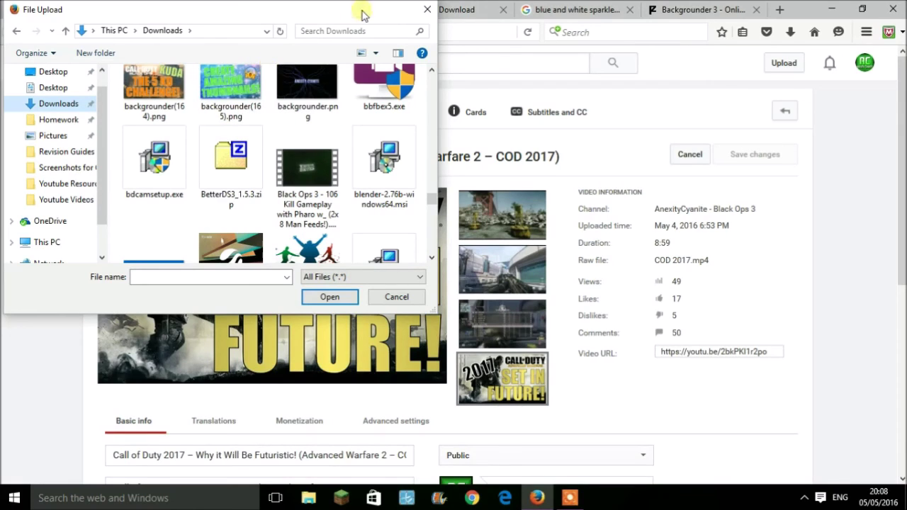
pyautogui.click(427, 9)
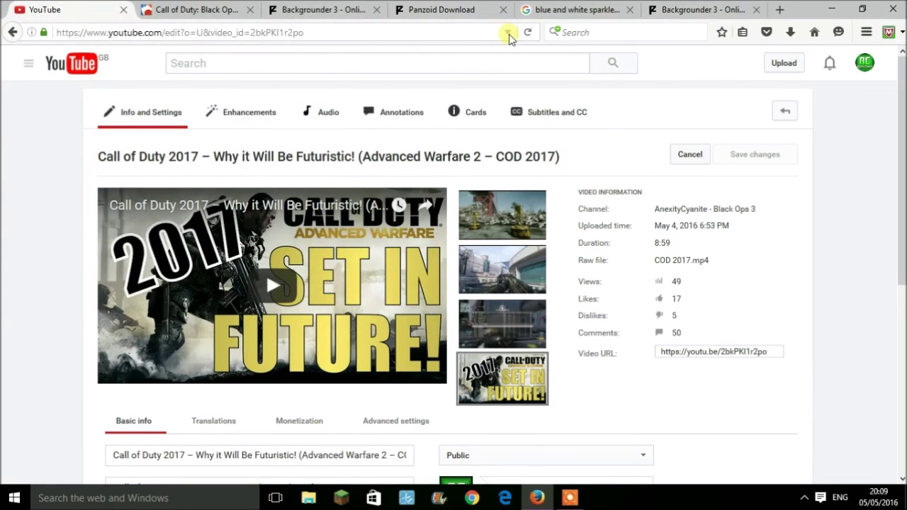